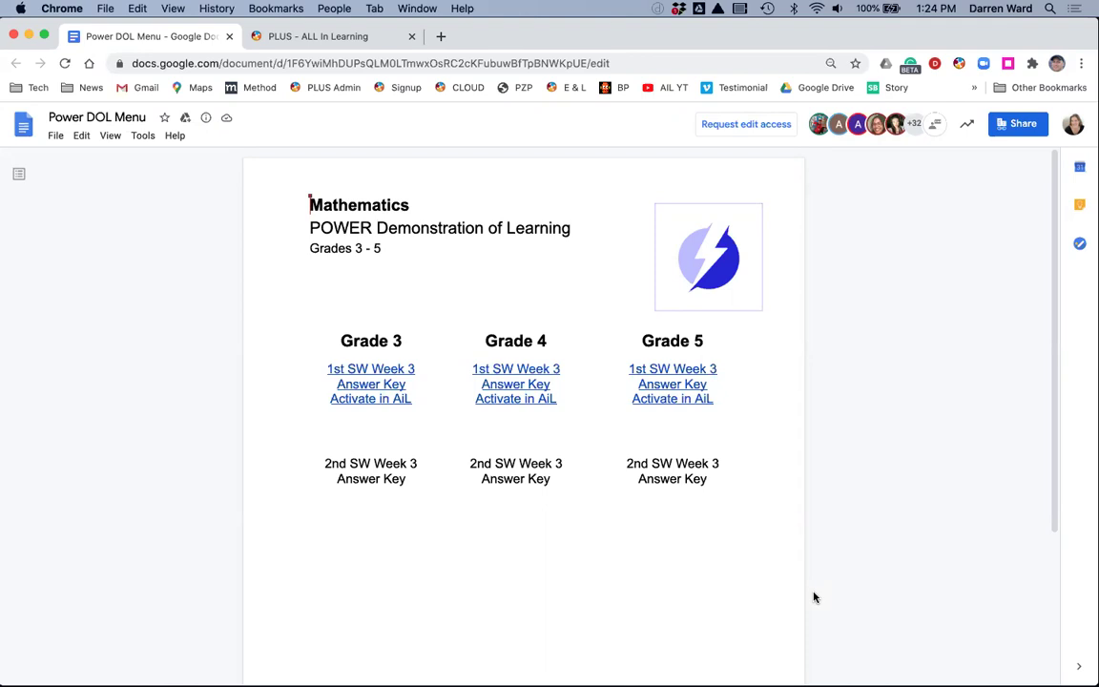
Step: Open the Grade 4 Activate in AiL link, sign in, and choose Post to Student Portal
click(510, 399)
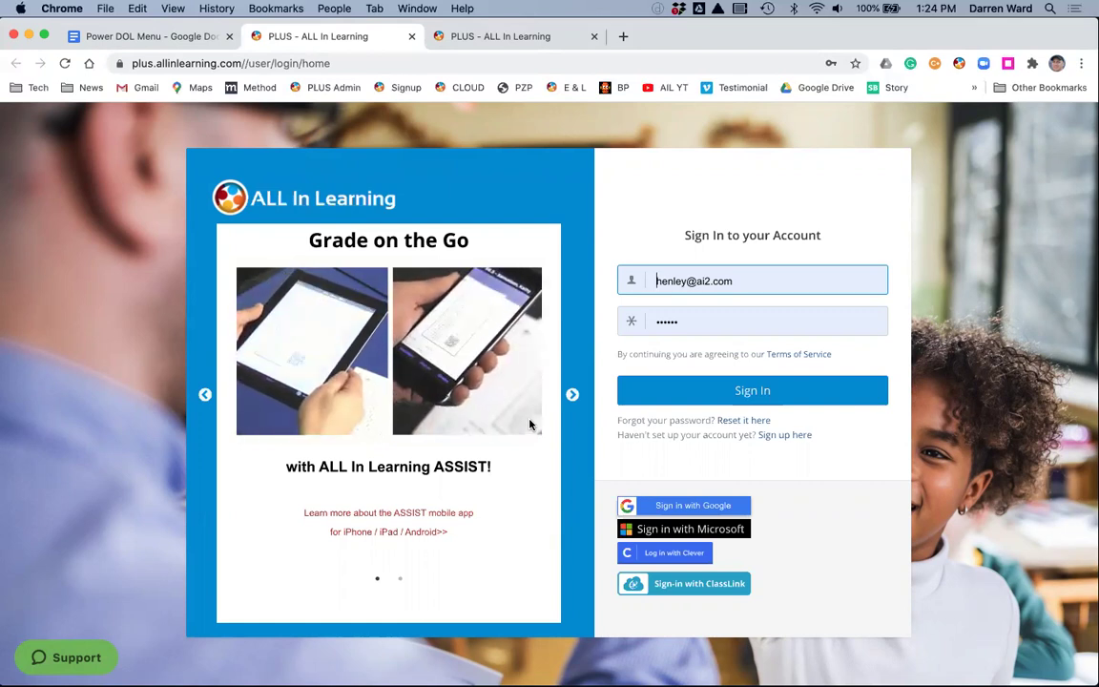
click(754, 393)
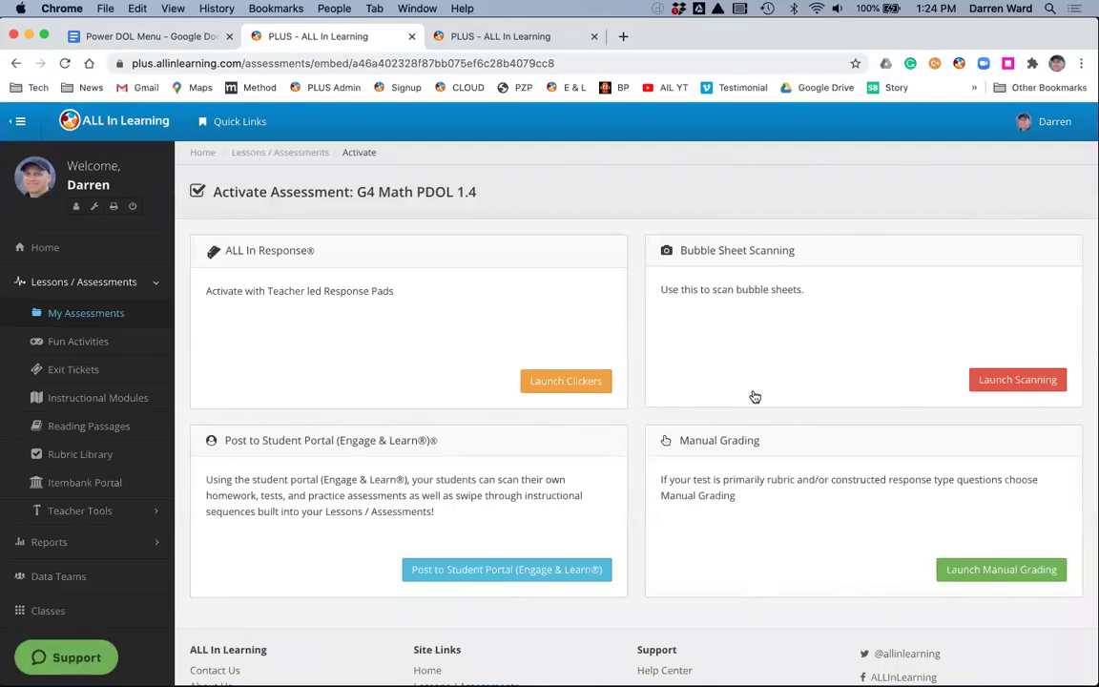
click(493, 571)
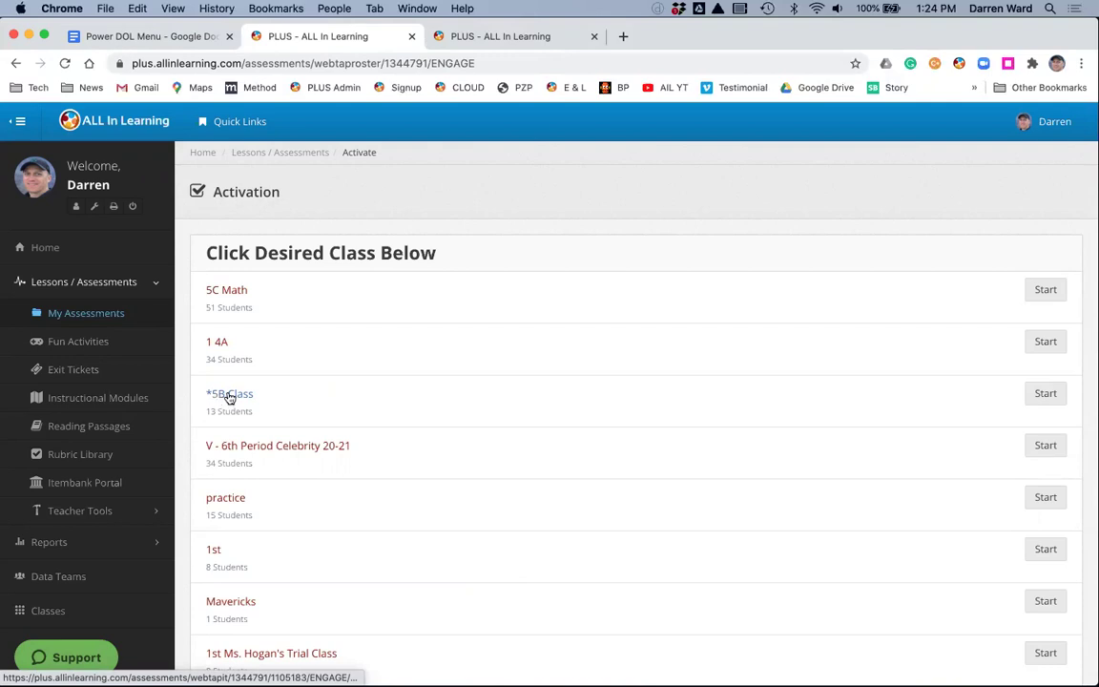
Step: Activate G4 Math PDOL 1.4 for *5B Class, with Kick students out and Show missed questions both set to No
click(229, 395)
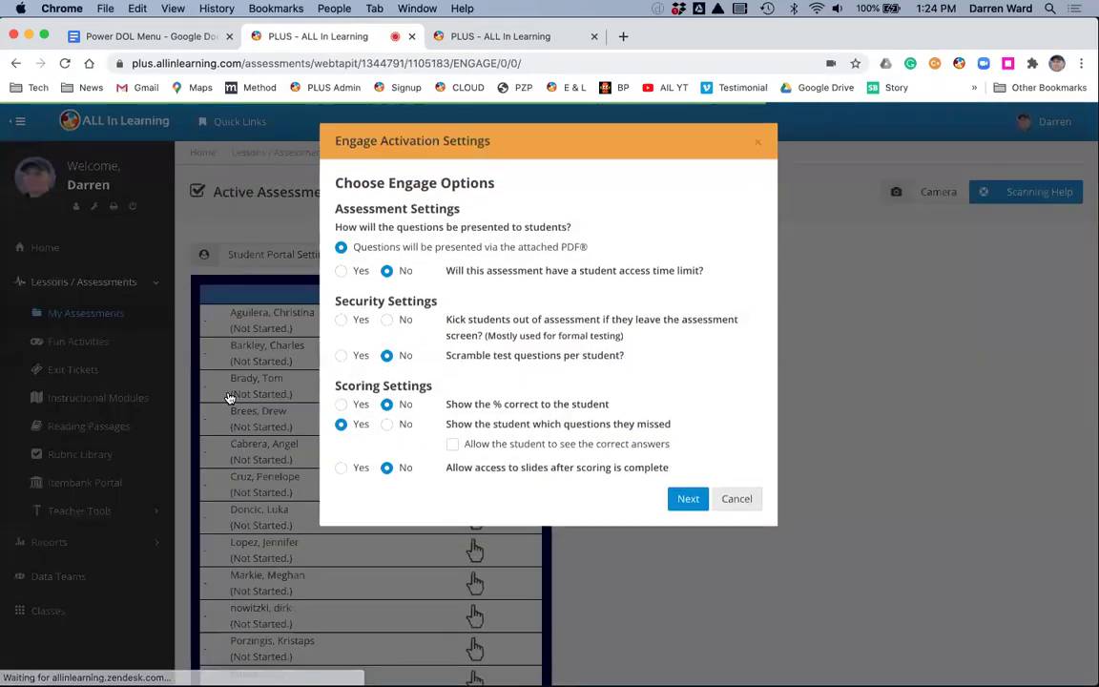
click(387, 323)
click(386, 427)
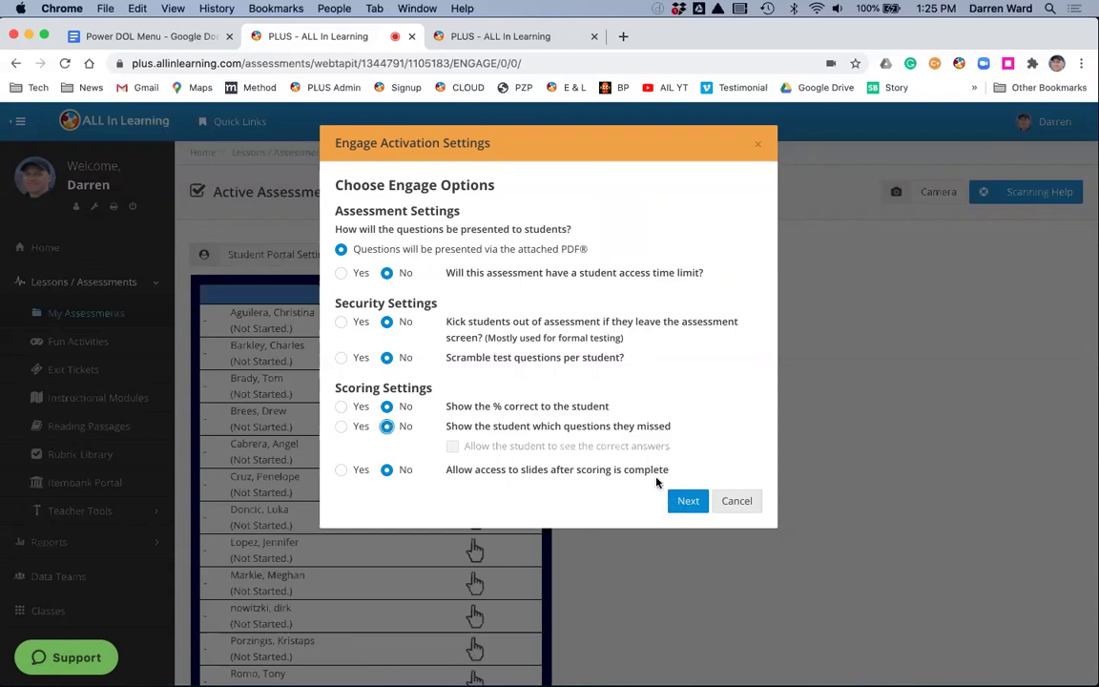
click(686, 504)
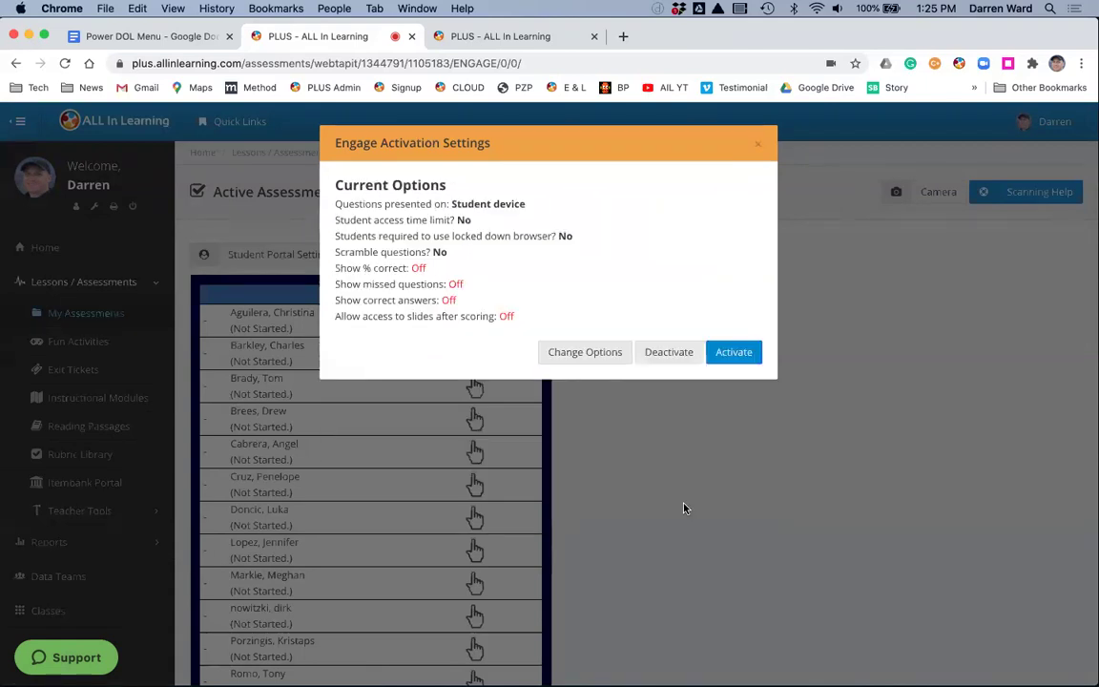
click(732, 352)
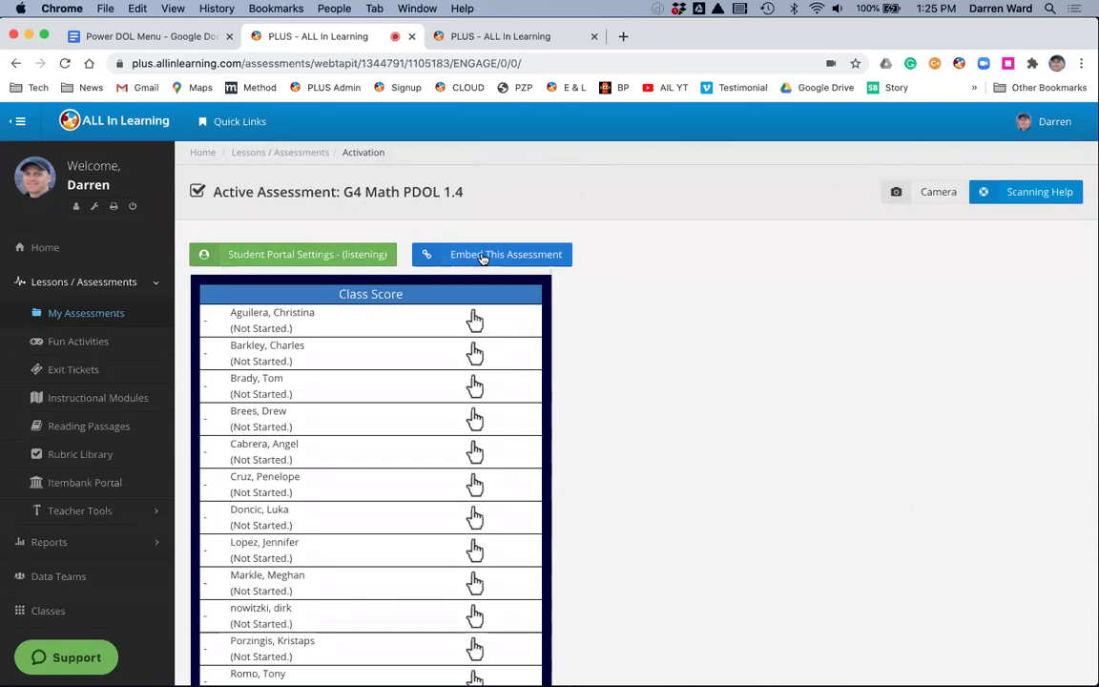
Step: Copy the G4 Math PDOL 1.4 student embed link and close the embed dialog
click(482, 255)
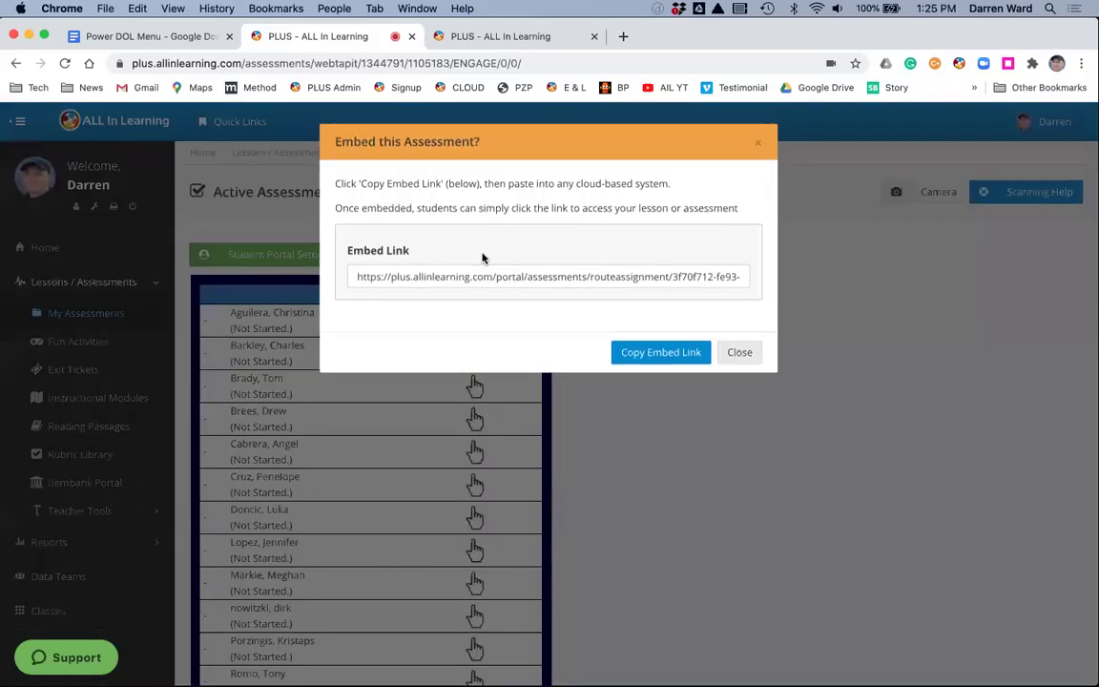
click(632, 355)
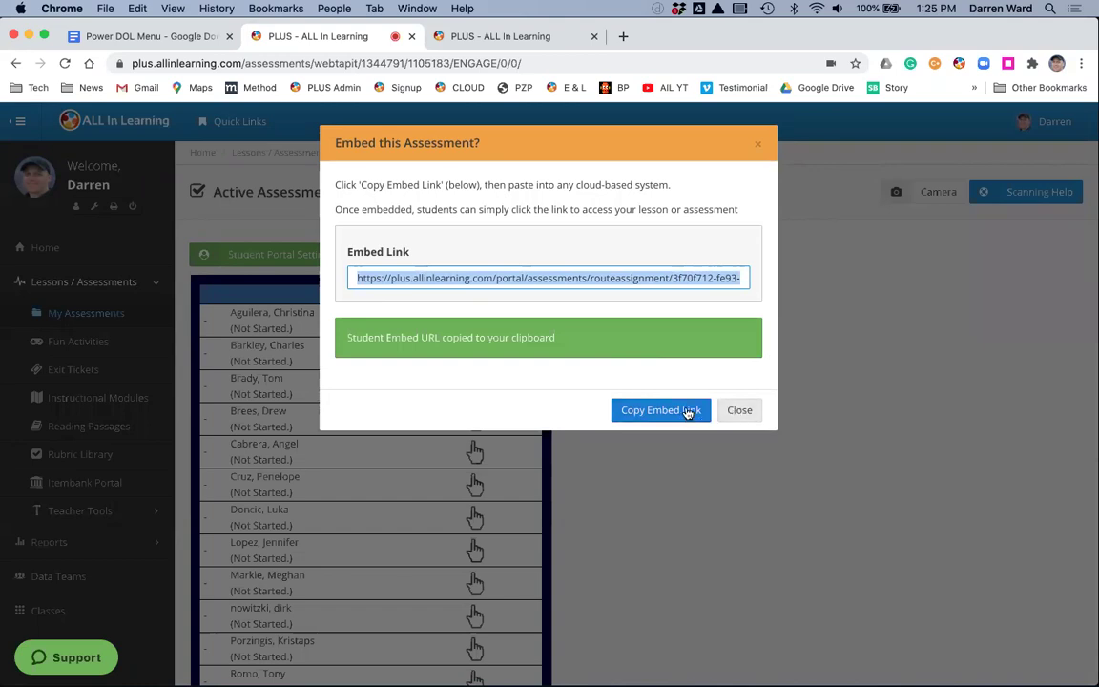
click(737, 412)
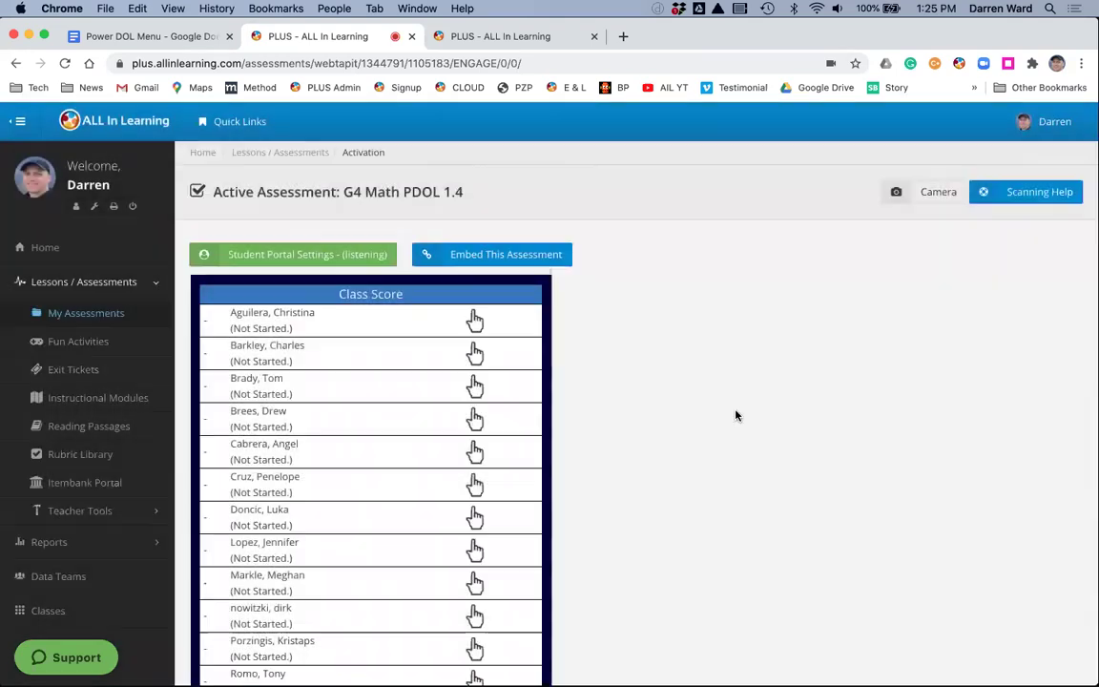
Step: Draft a 5b class announcement in Google Classroom reading 'take PDOL for Math right away'
click(622, 37)
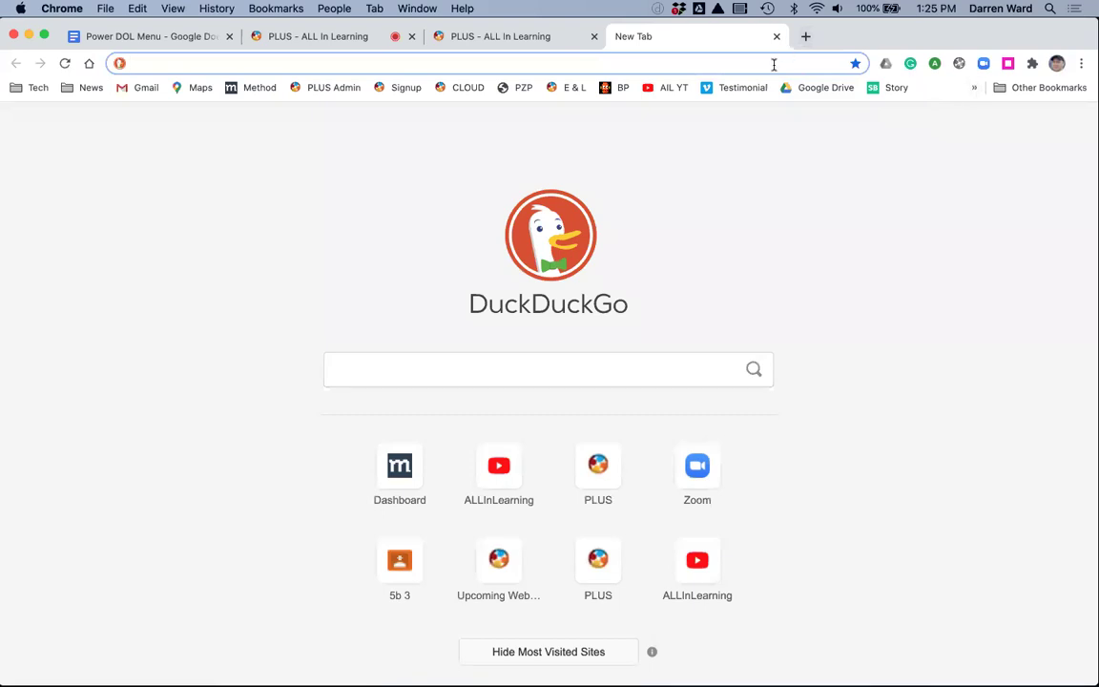
text(google.com/u/0/c/NTY0MDUxMzI3NDVa)
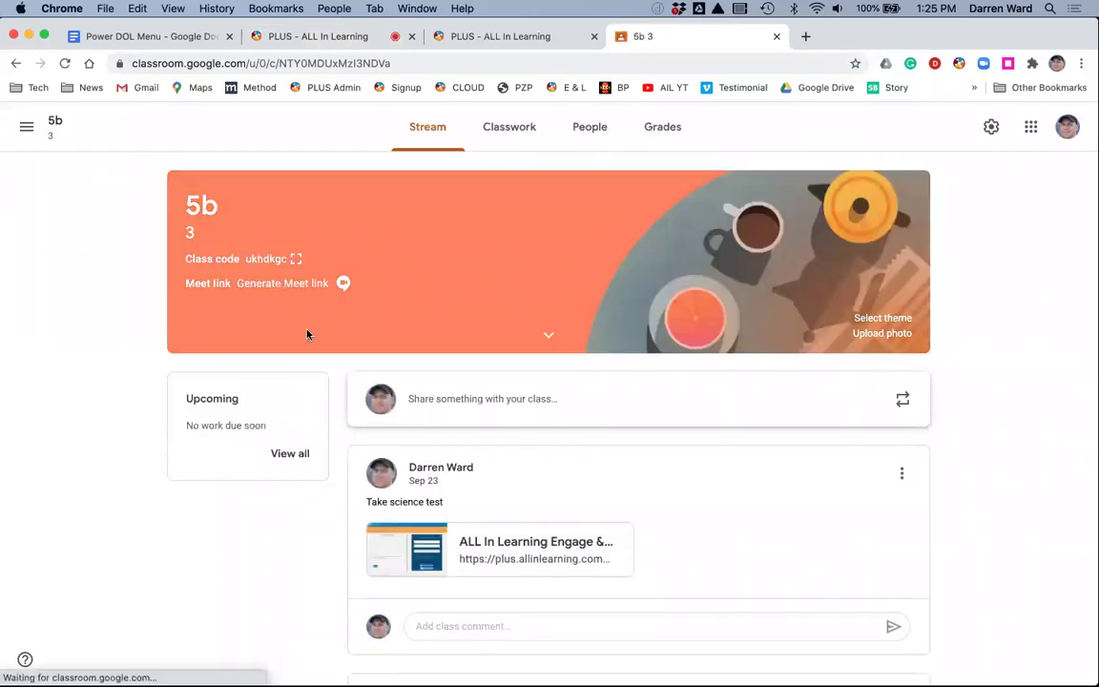
click(427, 400)
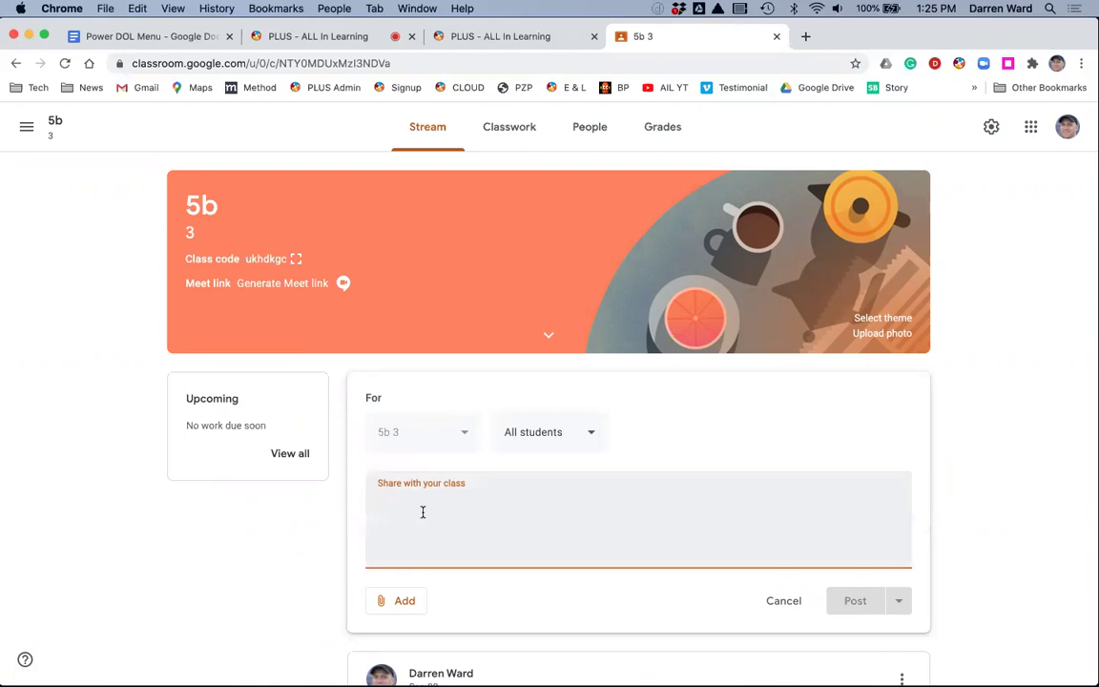
text(take PDOL )
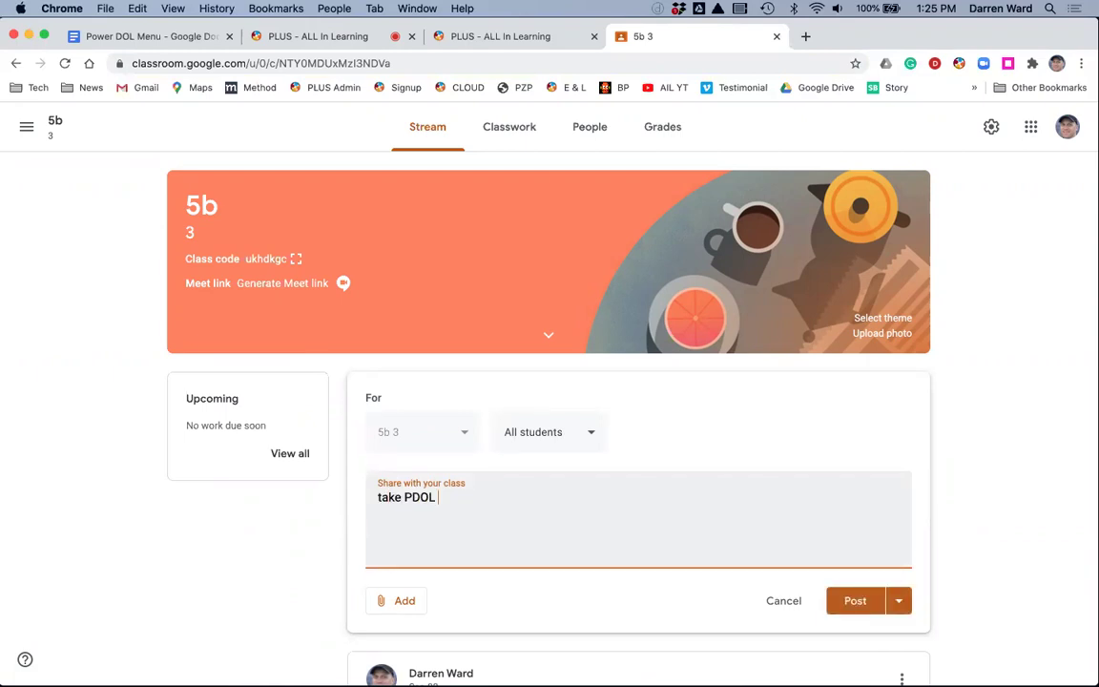
text(for Math right away)
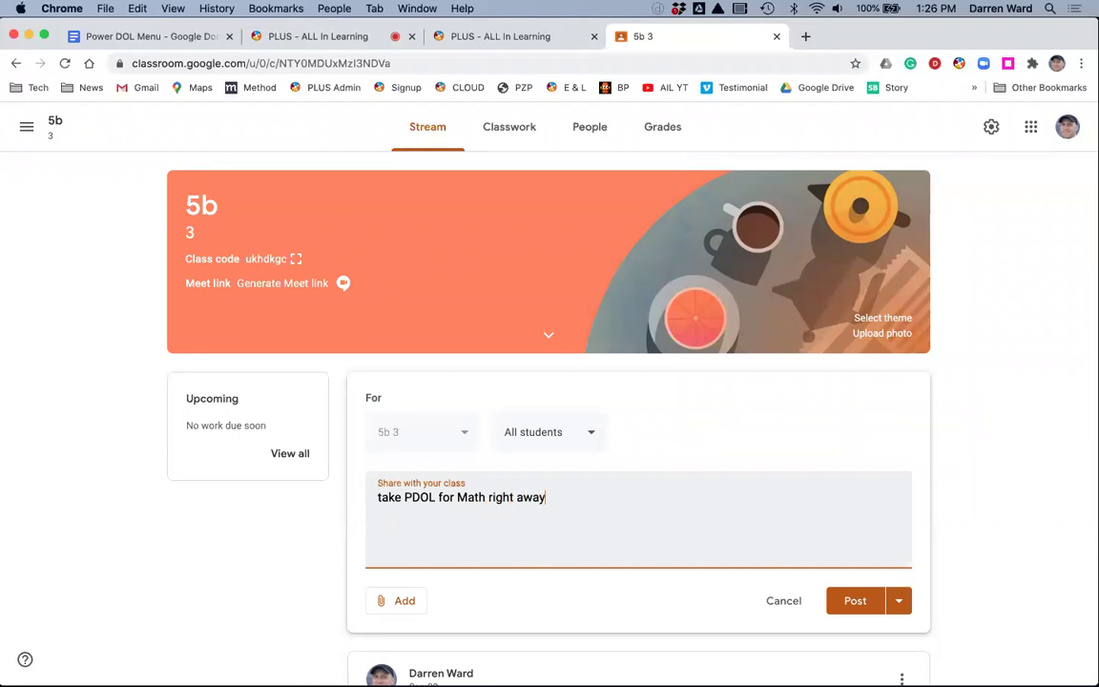
Step: Attach the pasted ALL In Learning assessment link to the announcement and post it to 5b
click(389, 601)
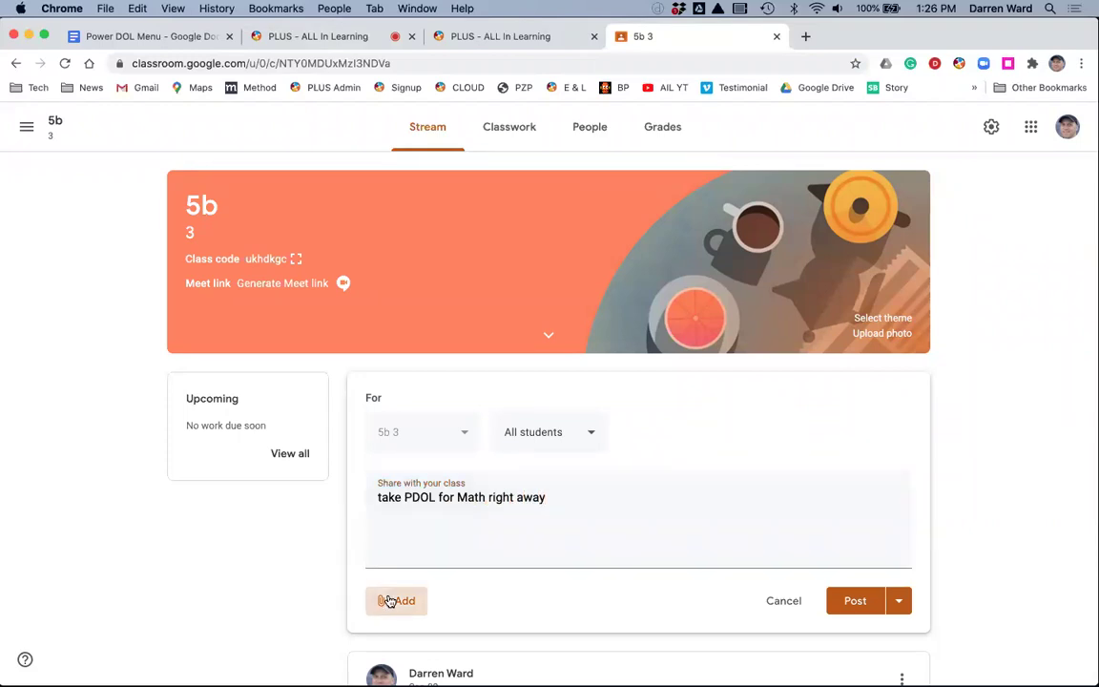
click(416, 611)
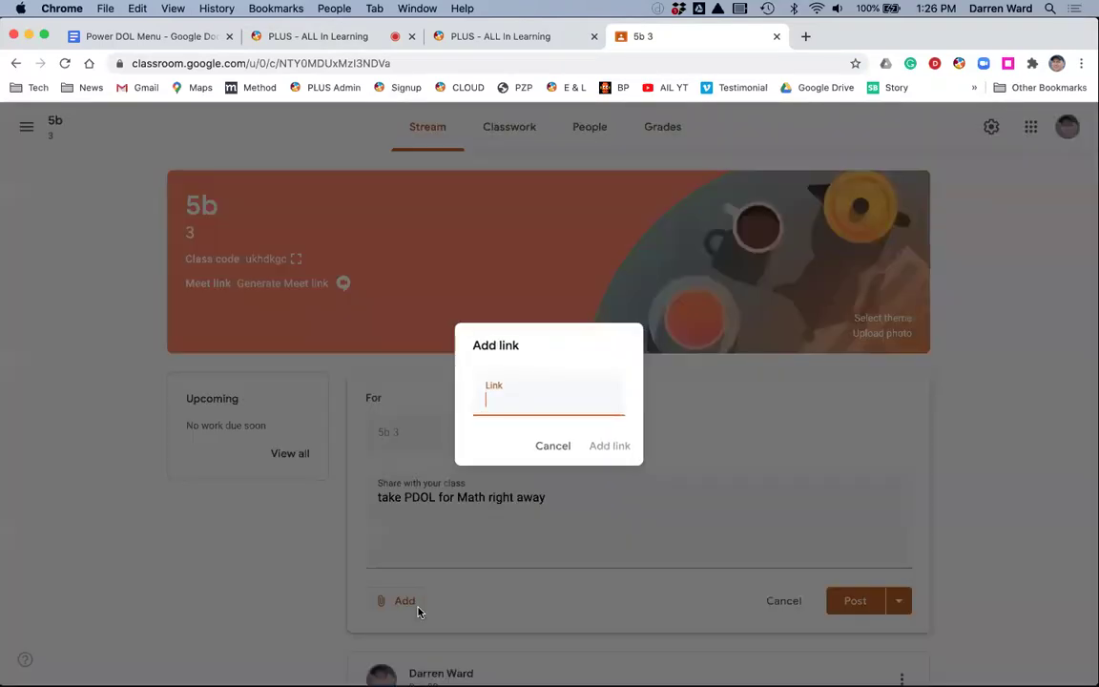
key(super+v)
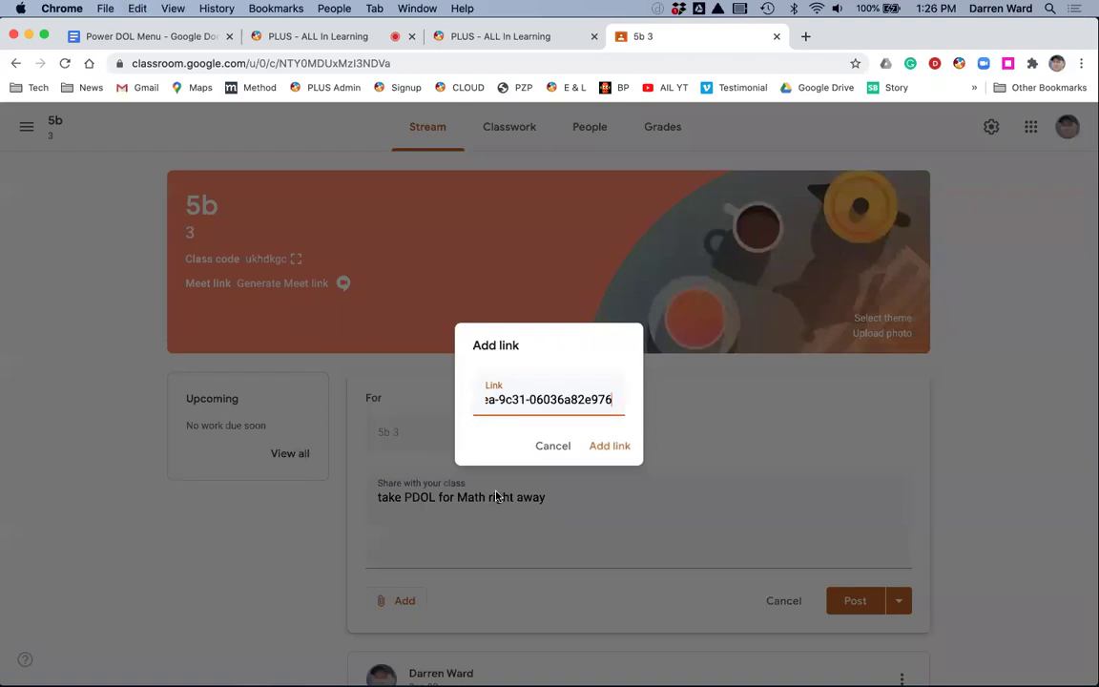
click(608, 447)
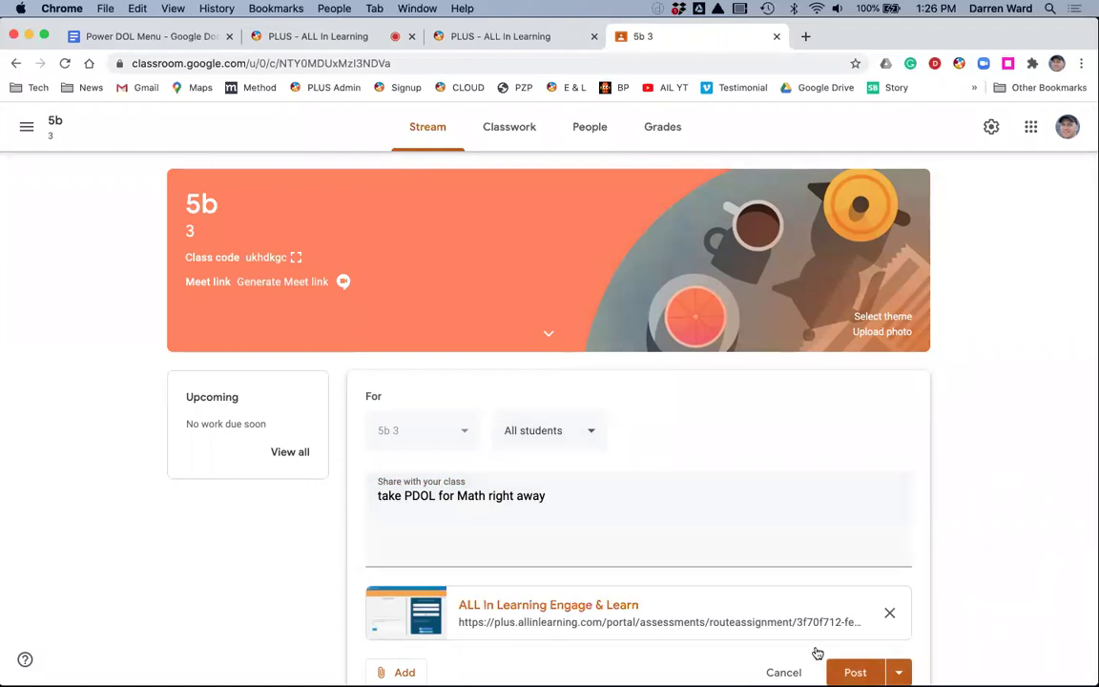
click(854, 671)
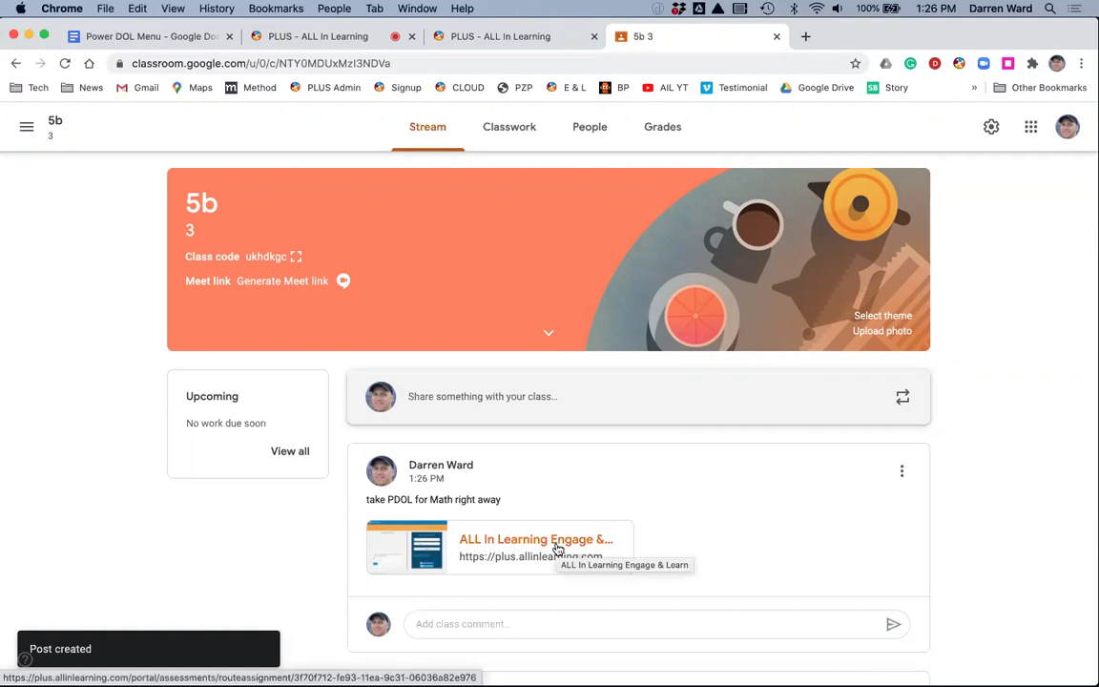
Step: Open the posted assessment link in an incognito window and sign in with the test student's e-mail
right_click(558, 550)
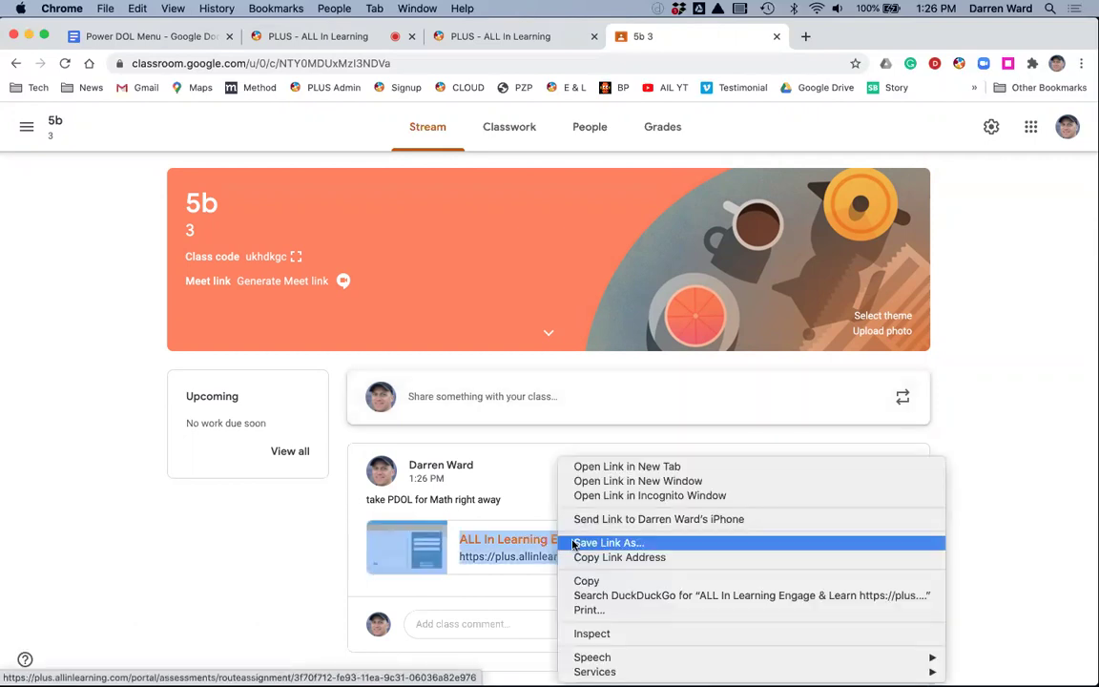
click(661, 495)
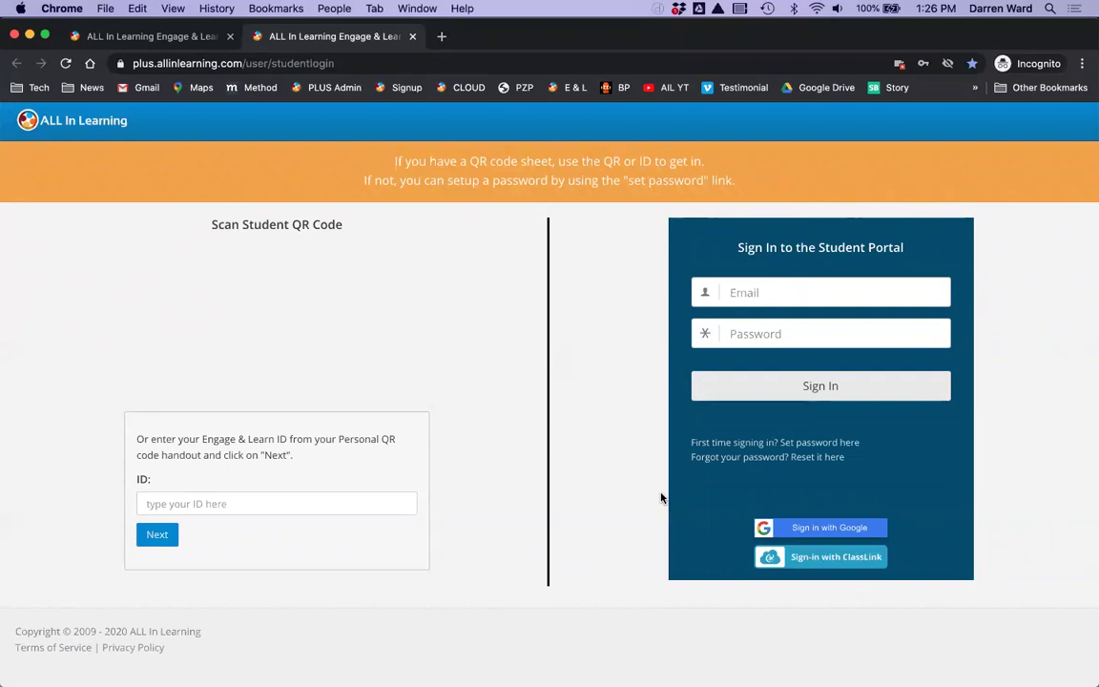
scroll(763, 501, up, 5)
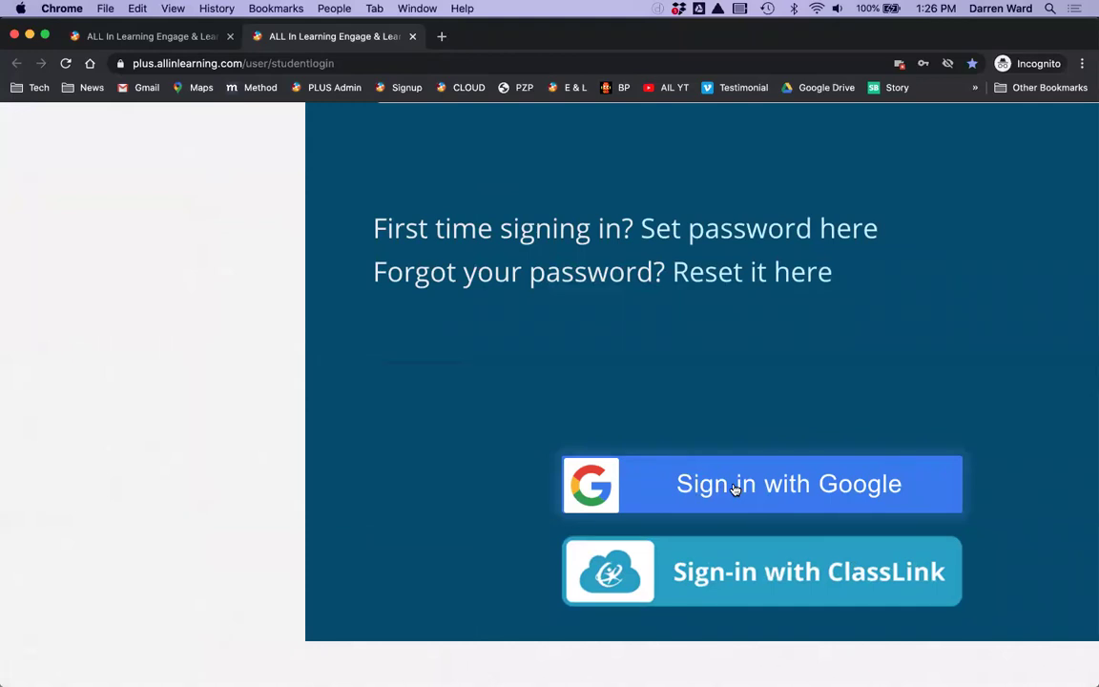
scroll(735, 488, down, 5)
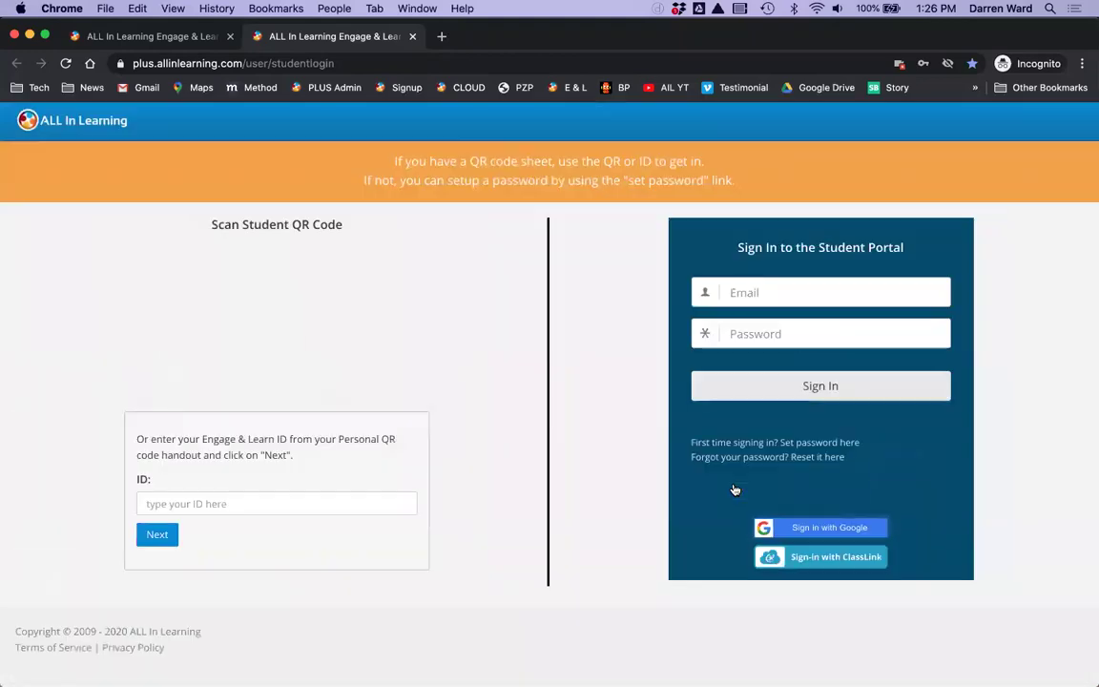
click(750, 287)
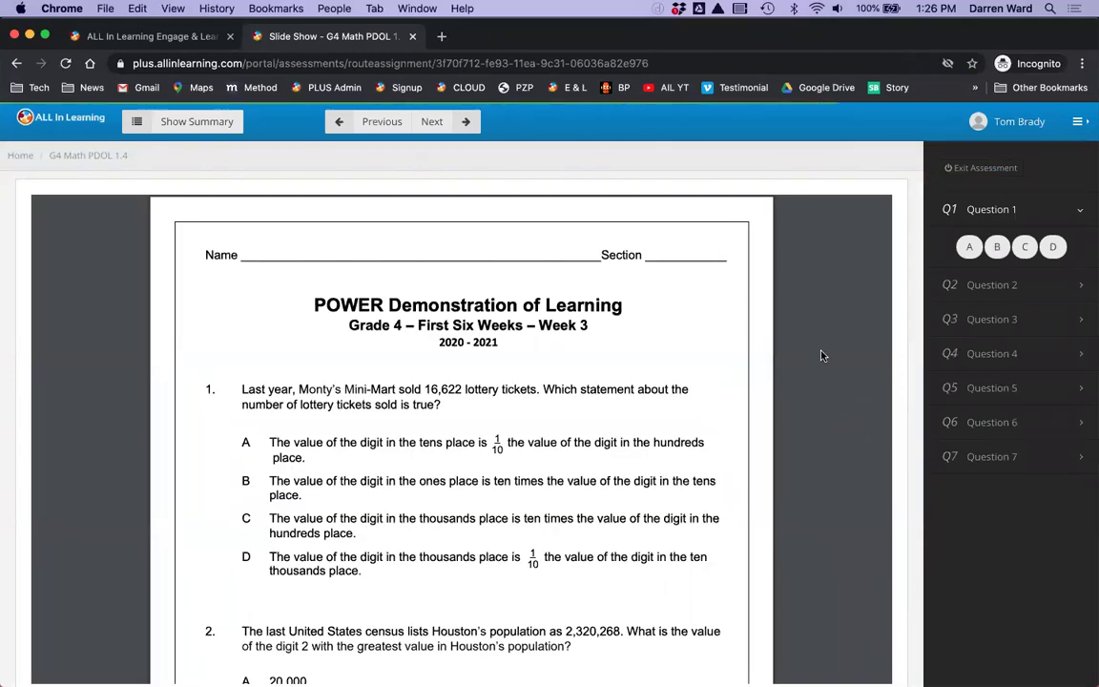
Step: Answer question 1 with B and question 2 with C
scroll(439, 381, down, 15)
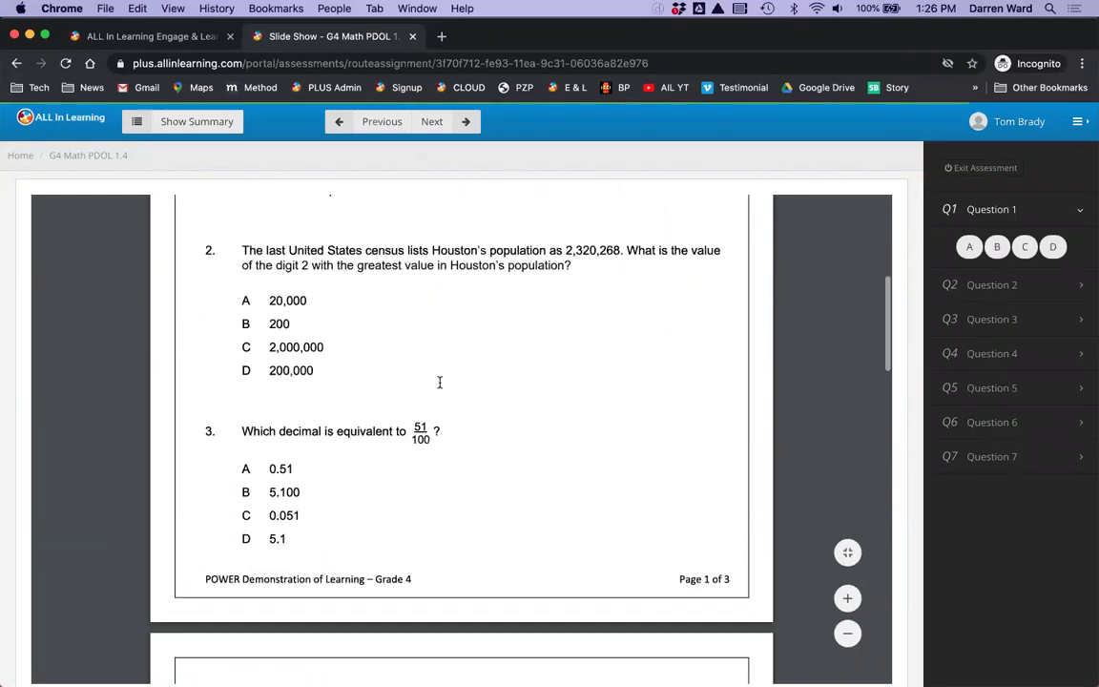
scroll(438, 382, down, 15)
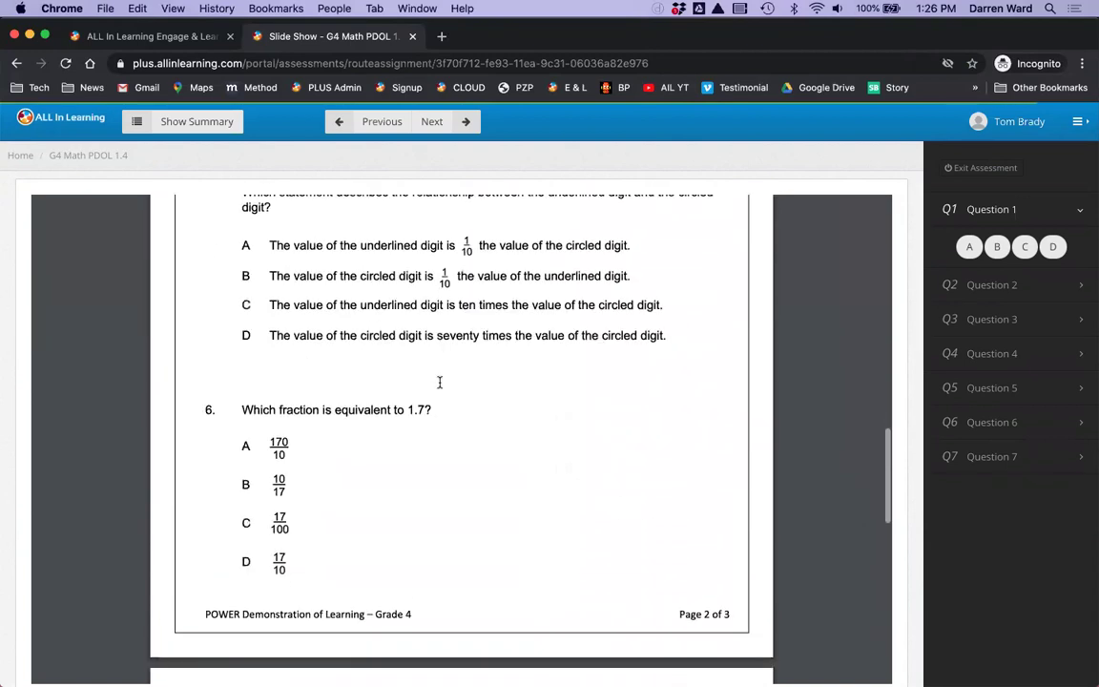
scroll(439, 382, up, 12)
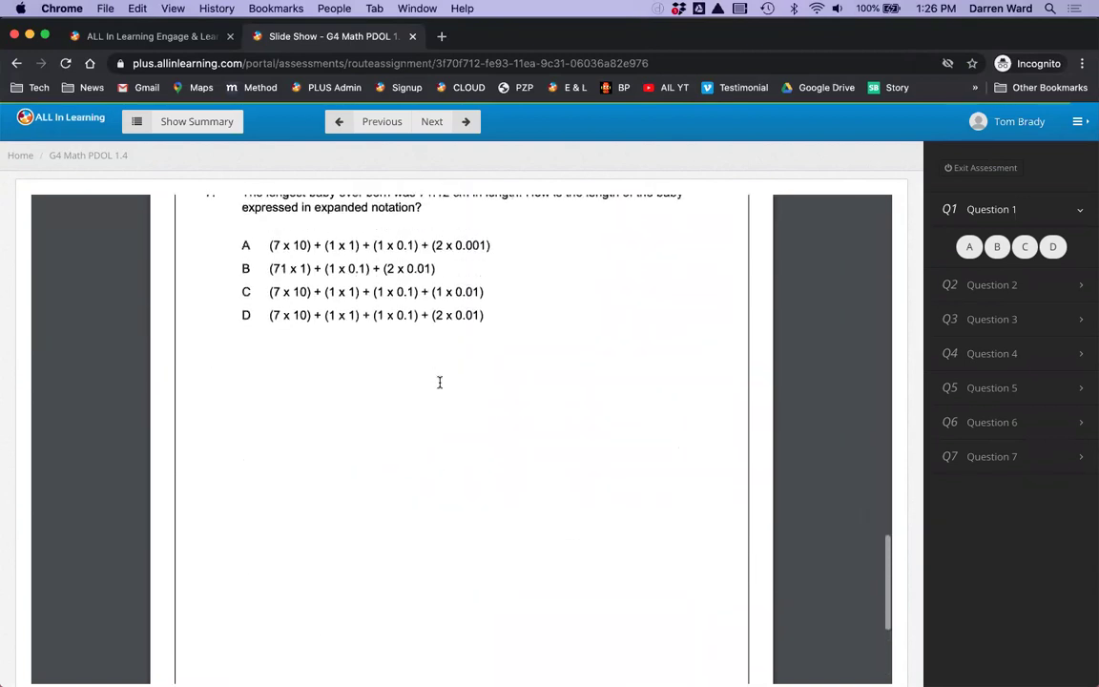
scroll(439, 382, up, 3)
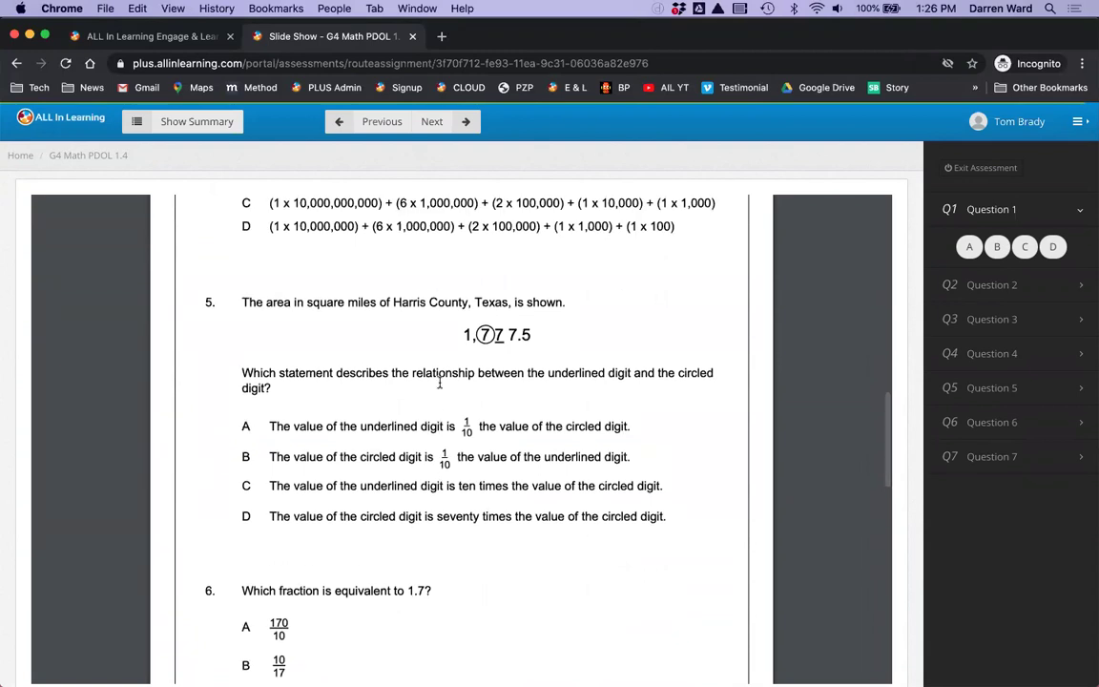
scroll(539, 363, up, 6)
scroll(539, 364, up, 5)
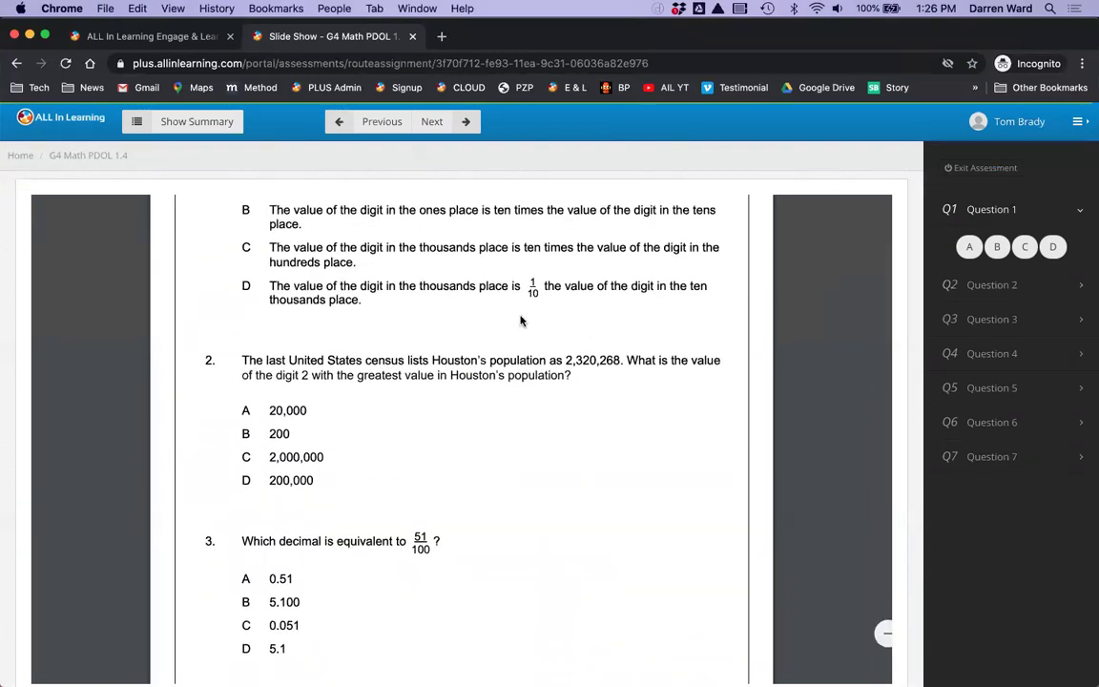
click(999, 243)
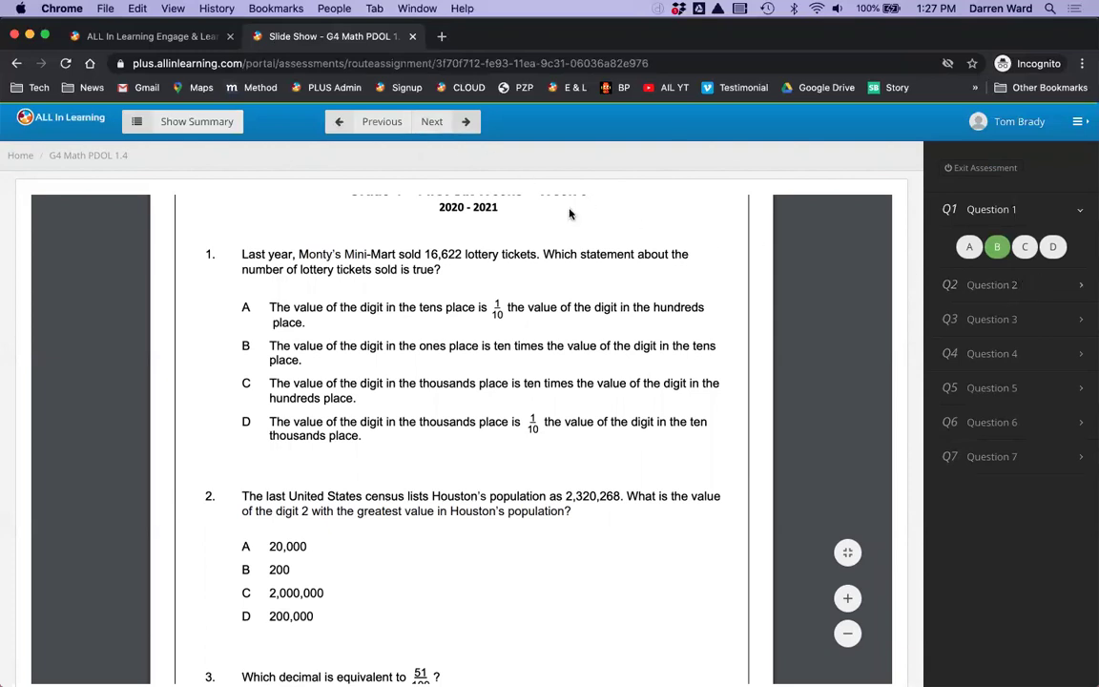
click(442, 124)
click(1025, 280)
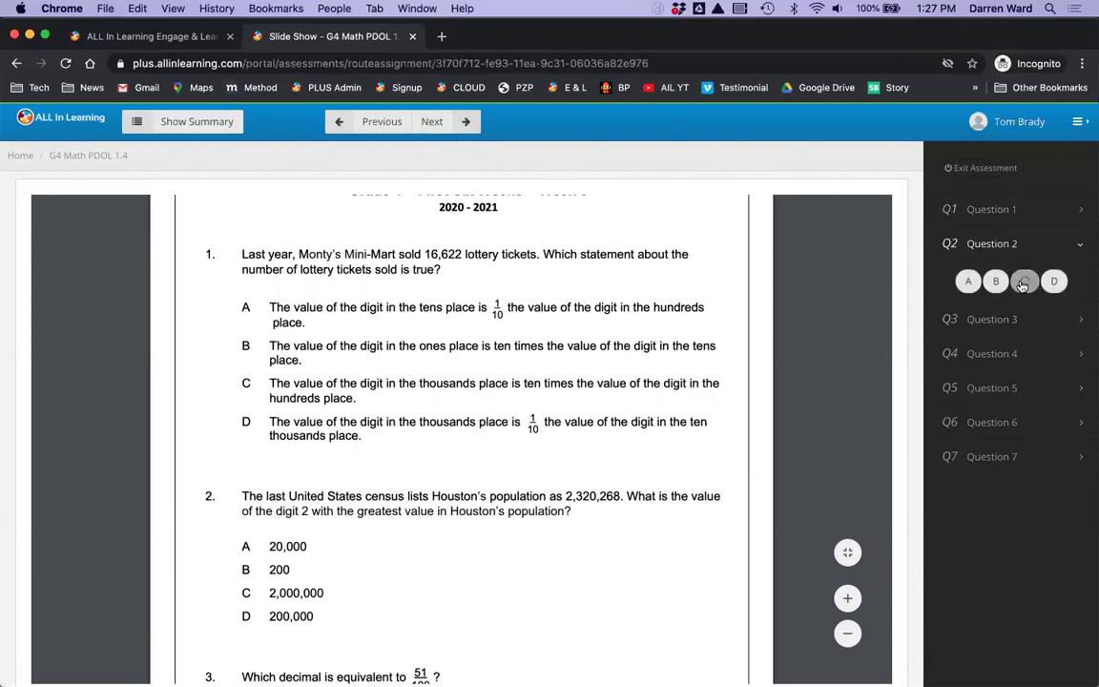
Step: Answer question 3 with B and question 4 with C
scroll(468, 333, down, 10)
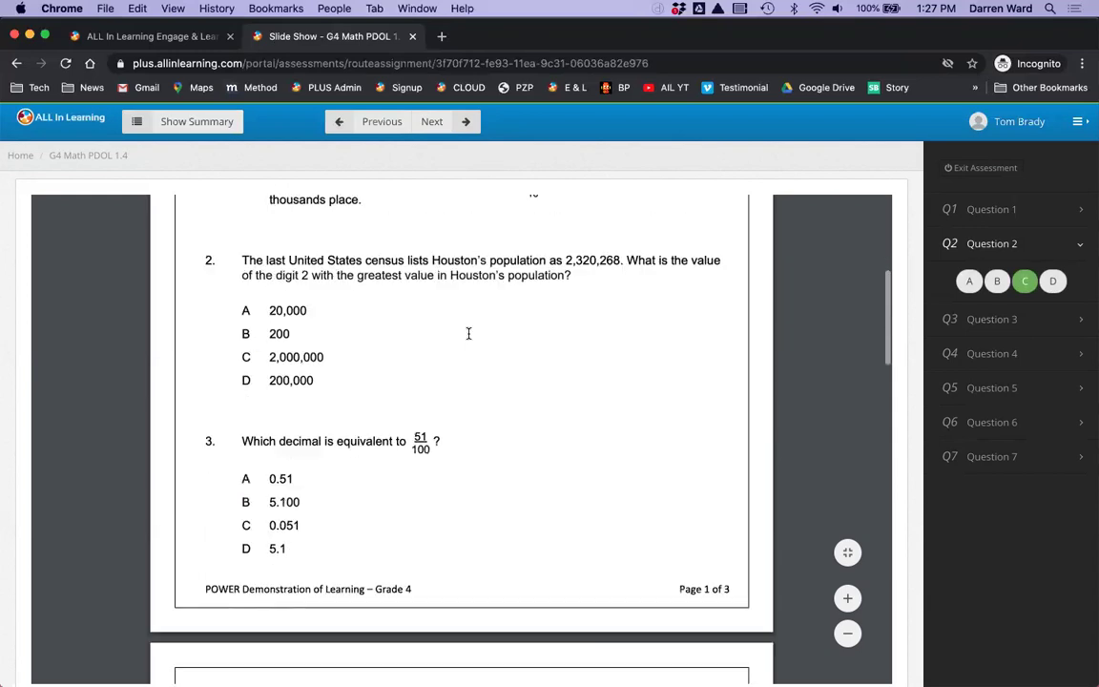
click(992, 319)
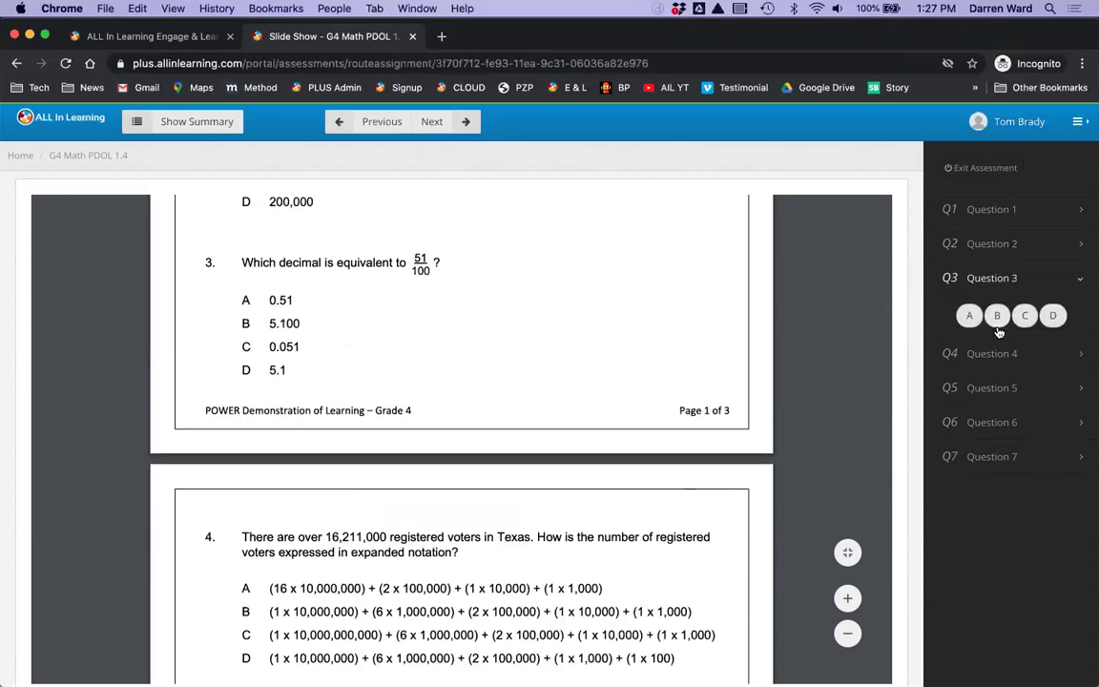
click(997, 315)
click(442, 124)
click(1023, 351)
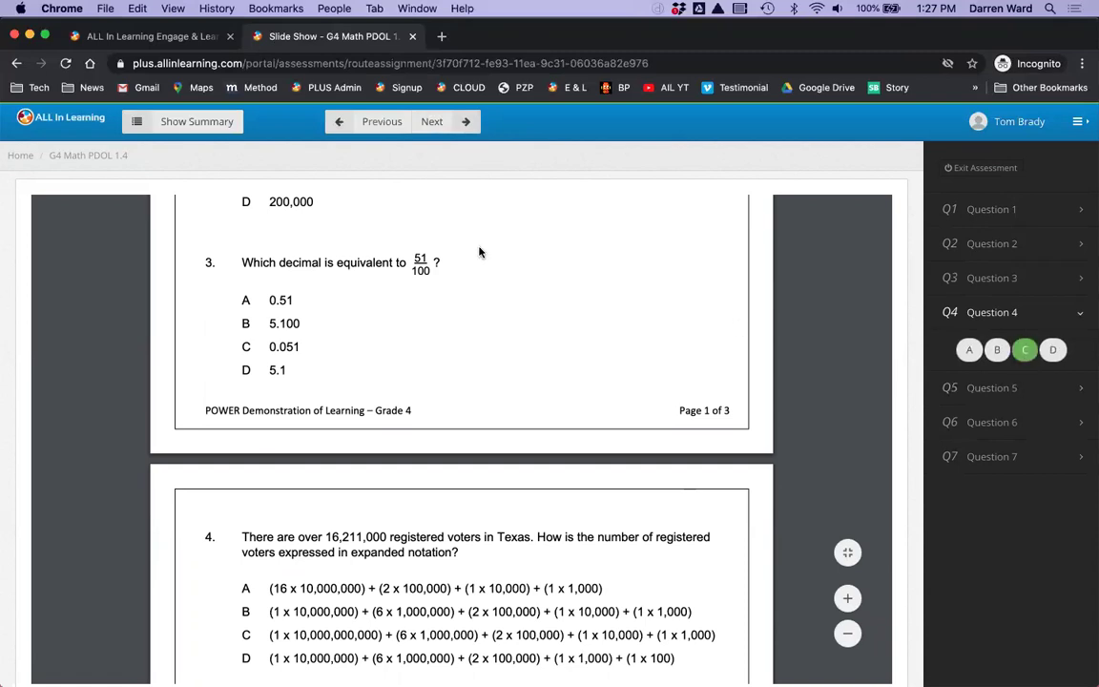
Step: In the teacher window, leave the G4 Math PDOL 1.4 session active and go Home, then return to the student window
key(super+grave)
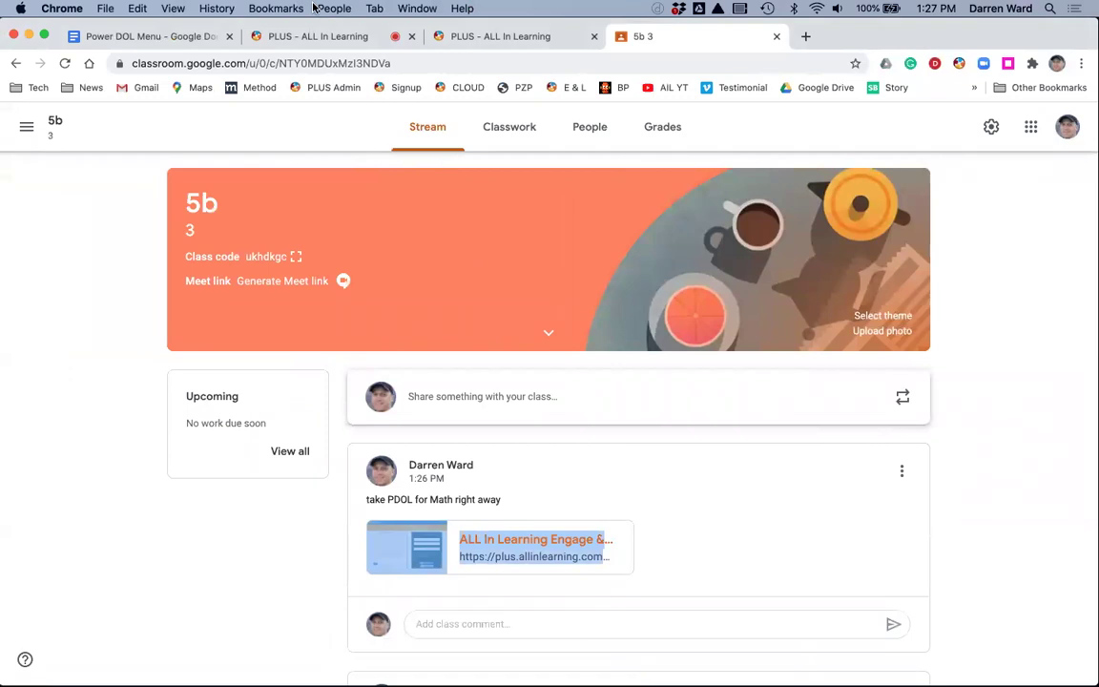
click(304, 38)
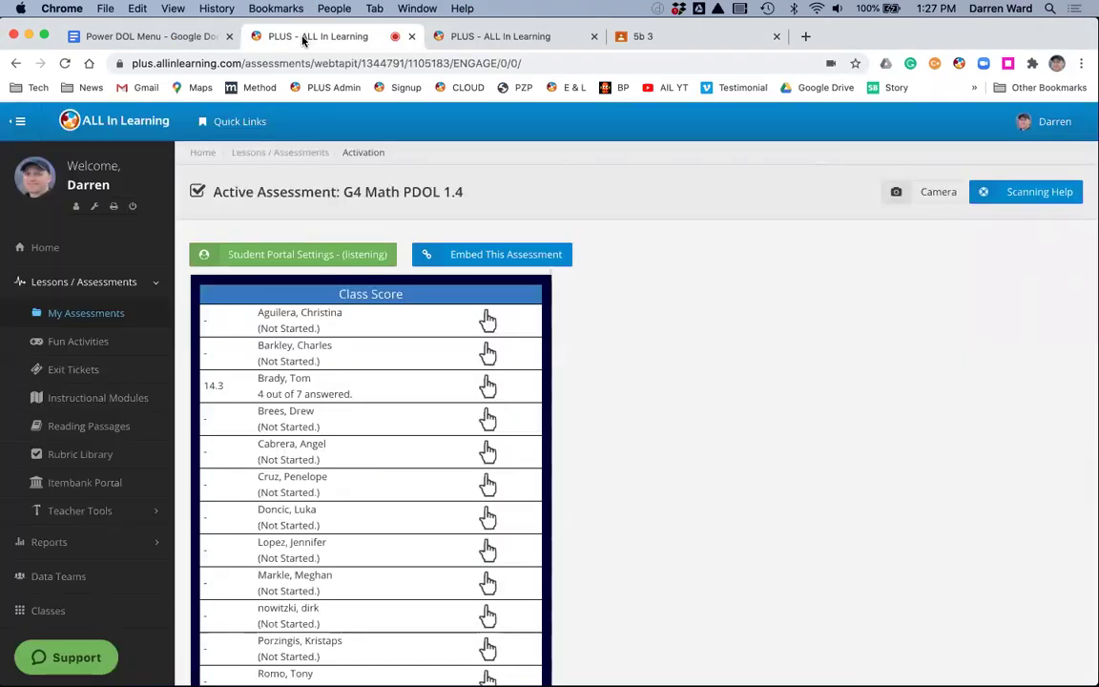
scroll(293, 338, down, 4)
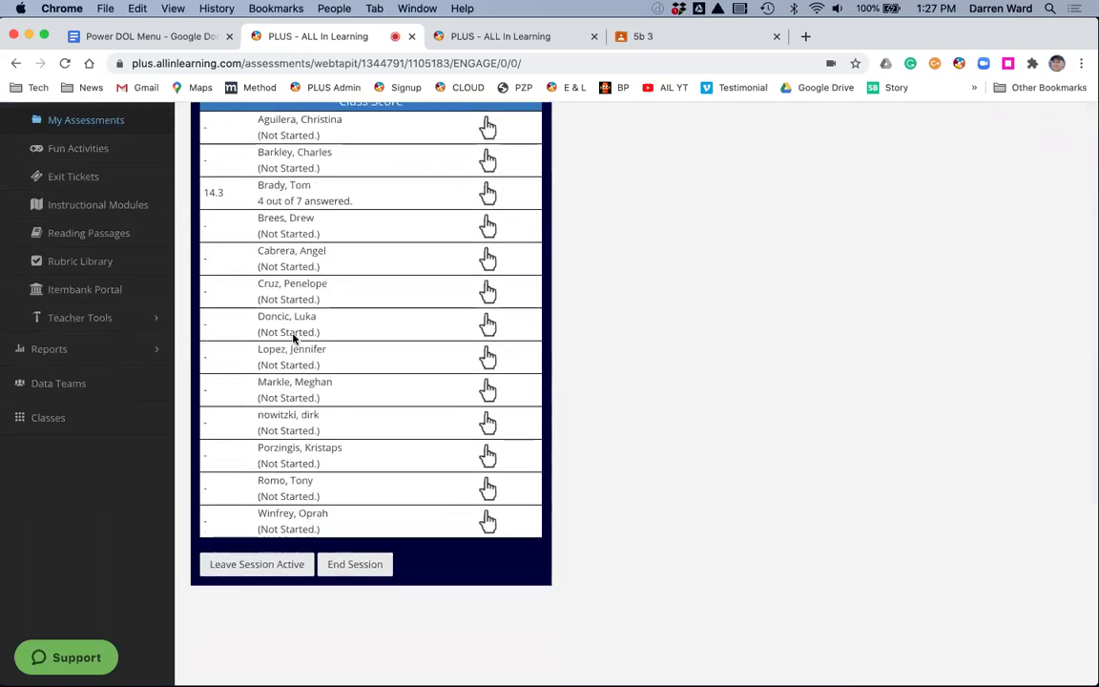
scroll(293, 338, up, 3)
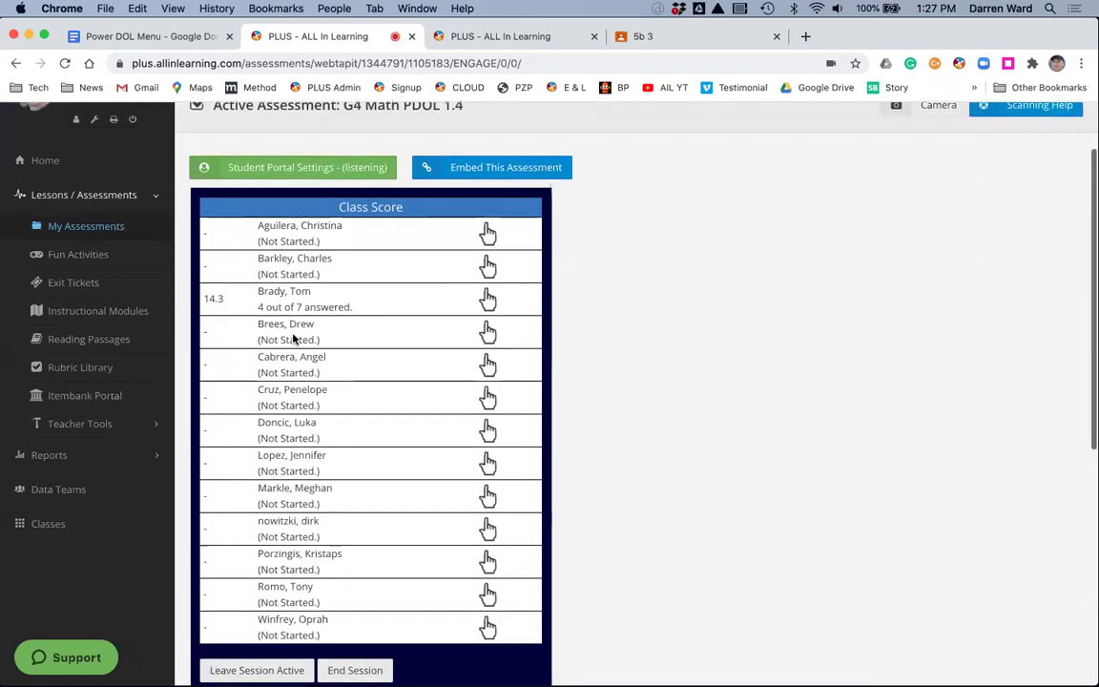
scroll(293, 338, down, 1)
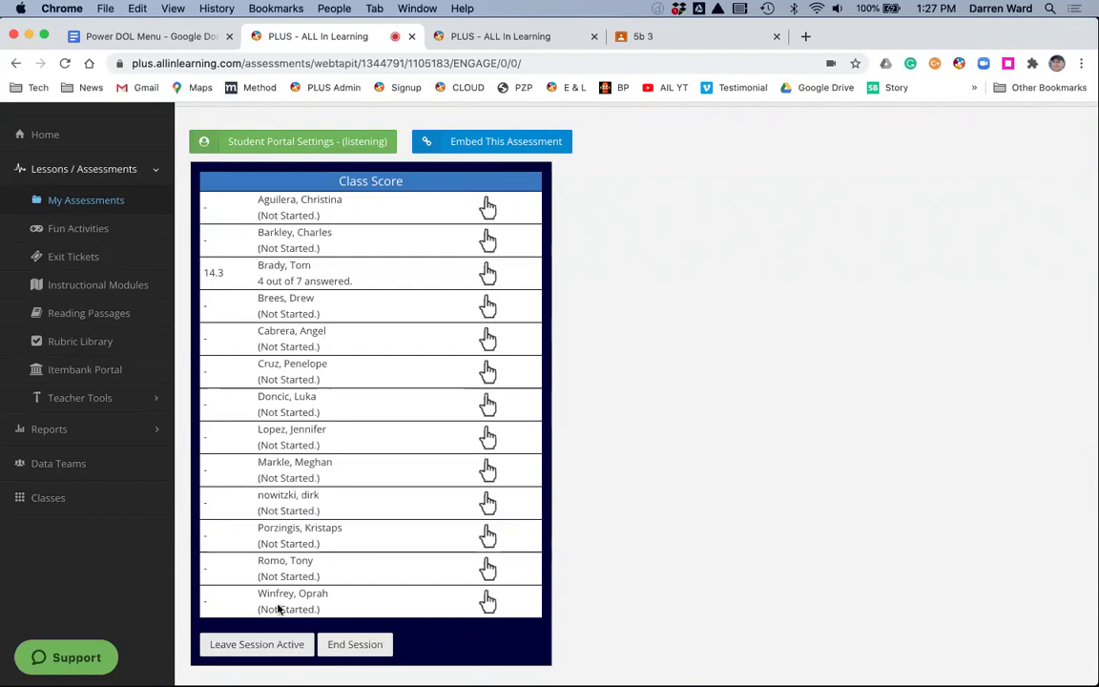
click(257, 645)
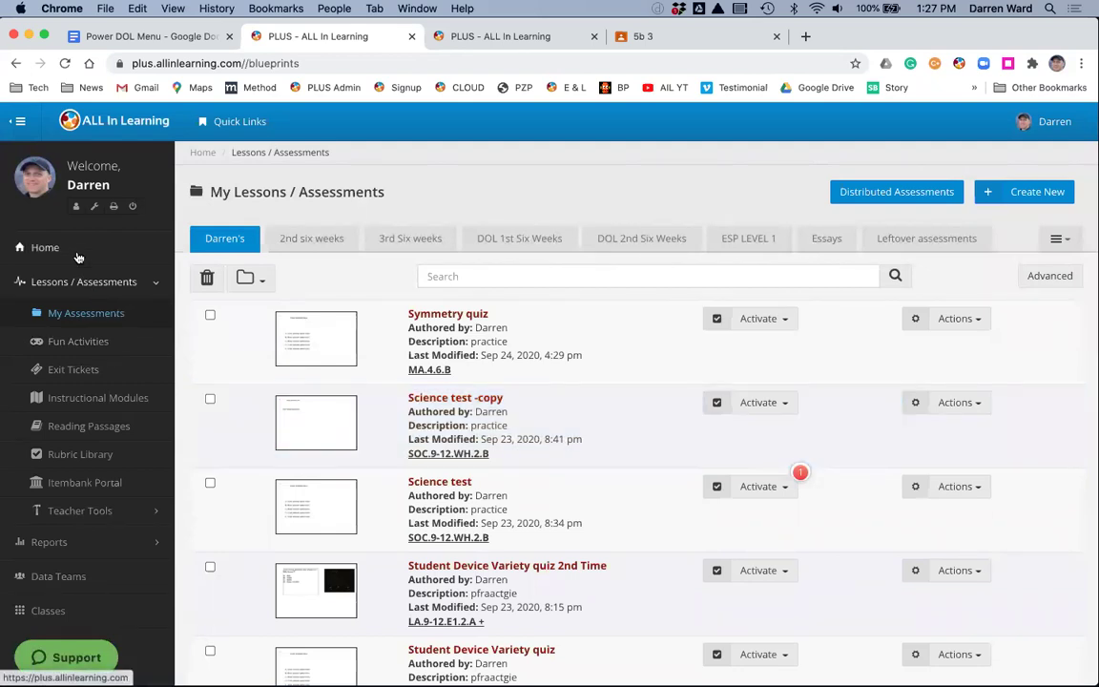
click(78, 254)
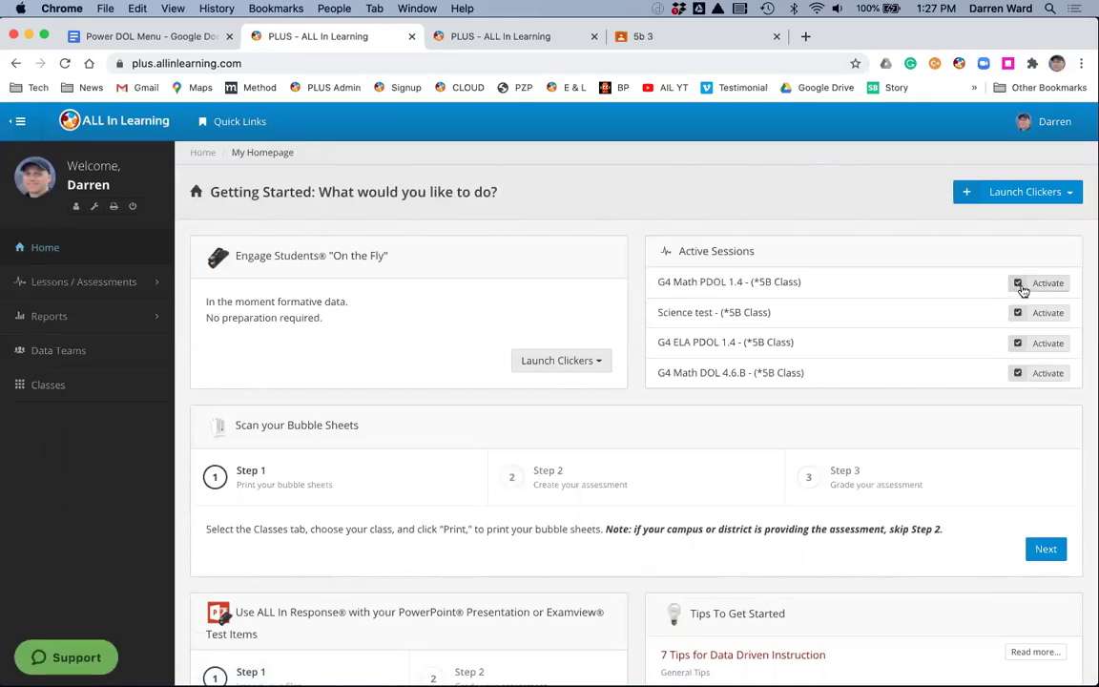
key(ctrl+Right)
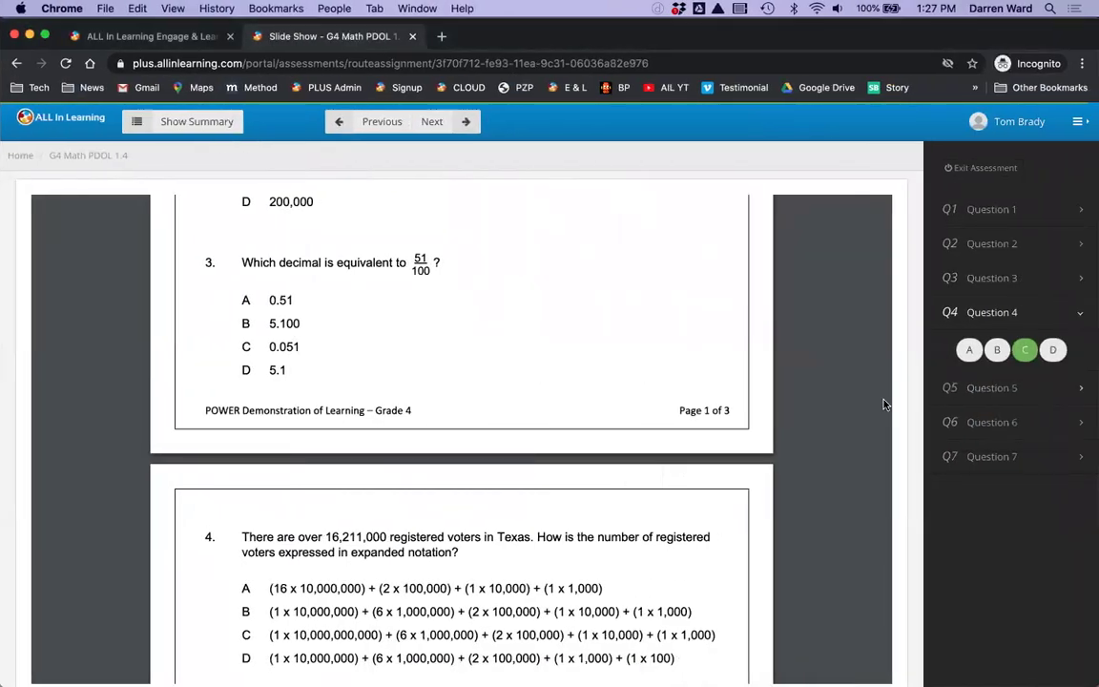
Step: Answer questions 5, 6 and 7 with B, C and D, then show the answer summary
scroll(576, 485, down, 5)
scroll(575, 485, down, 3)
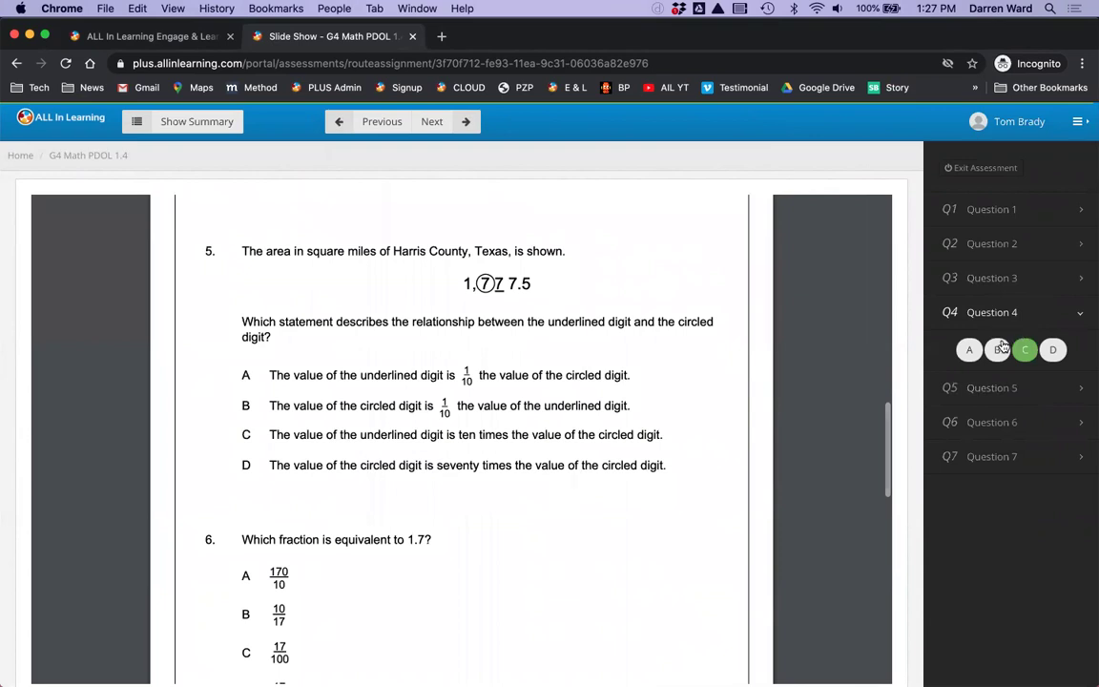
click(993, 387)
click(997, 422)
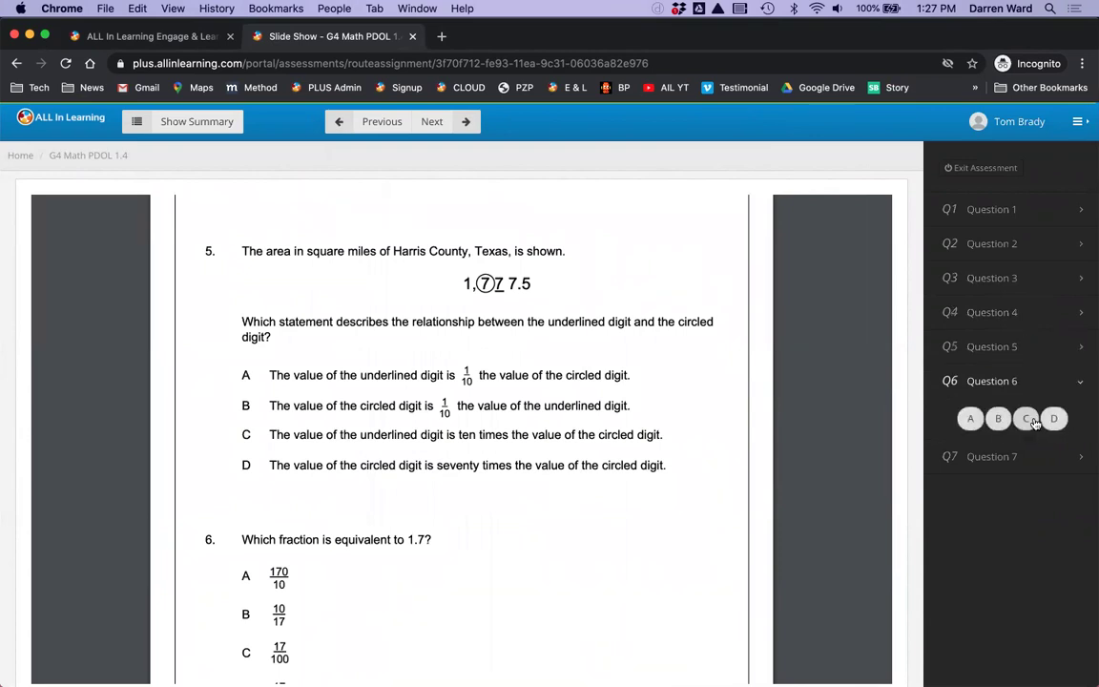
click(1026, 420)
click(1002, 453)
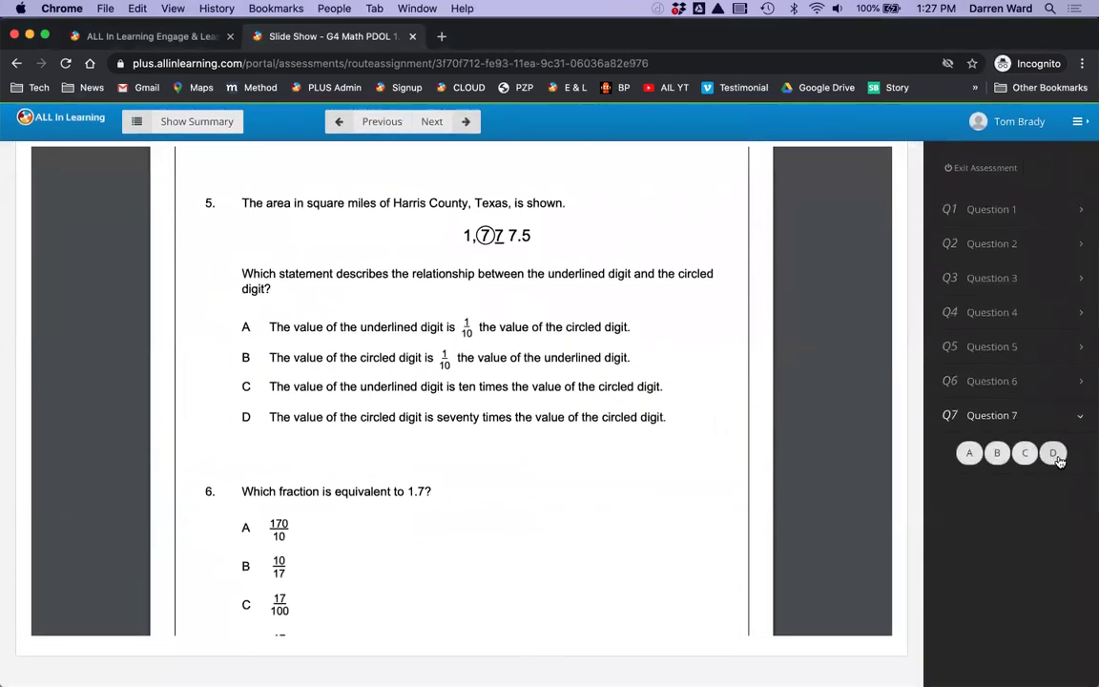
click(1053, 453)
scroll(454, 459, down, 3)
scroll(454, 462, down, 5)
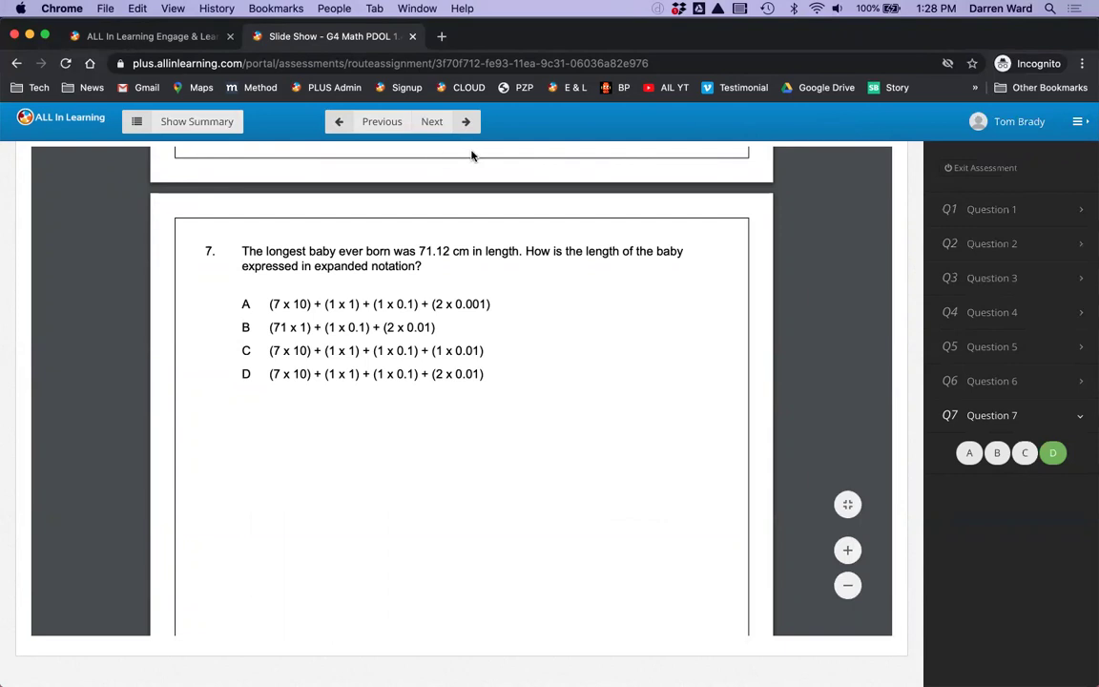
click(433, 127)
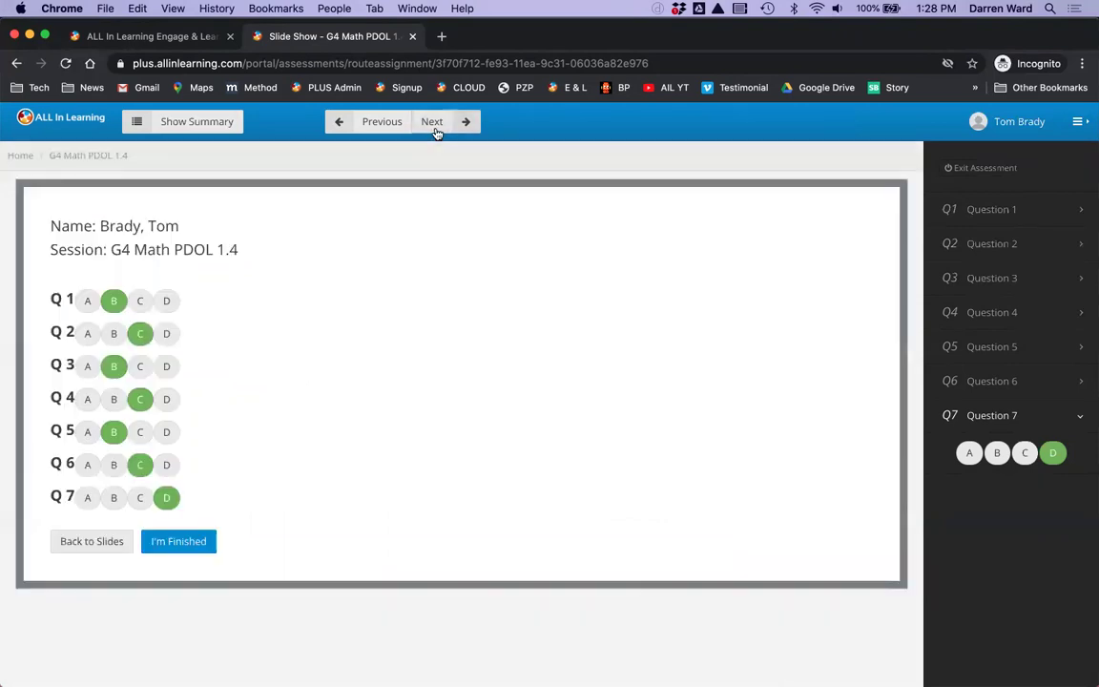
Step: Submit the answers with I'm Finished, then confirm G4 Math PDOL 1.4 cannot be relaunched
click(193, 546)
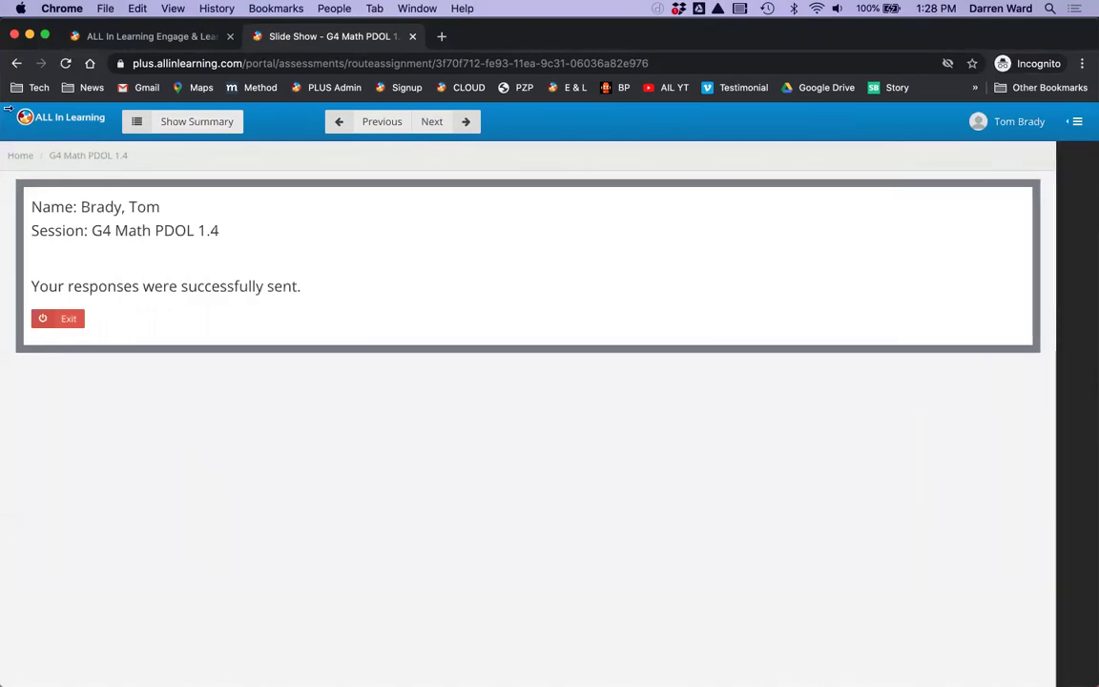
click(20, 155)
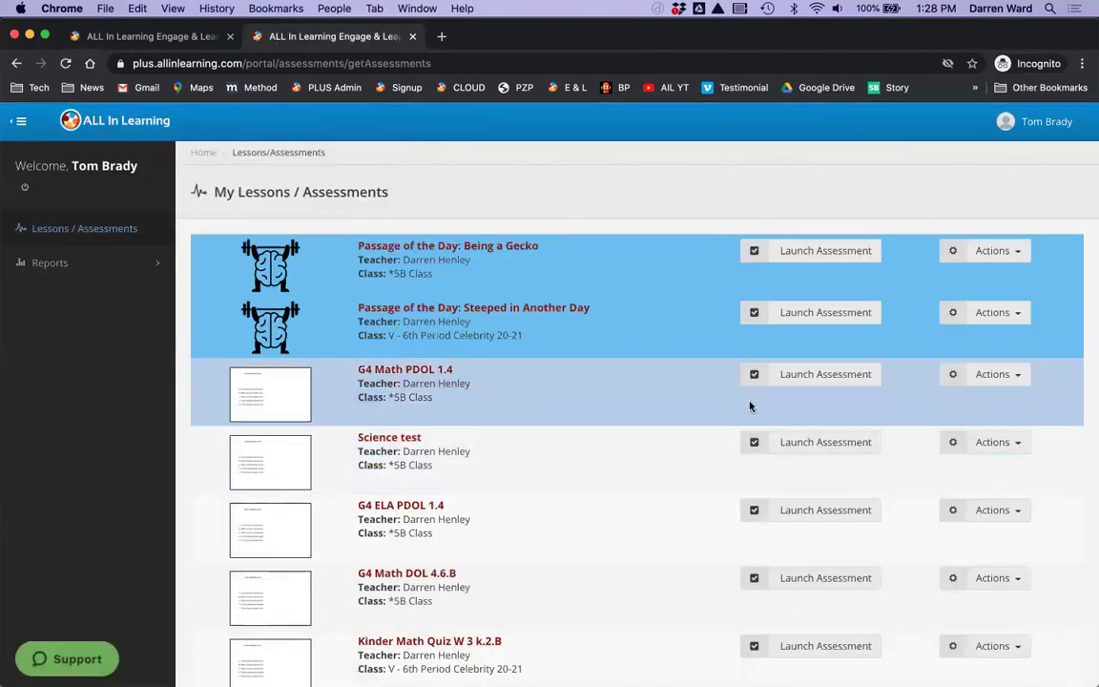
click(783, 381)
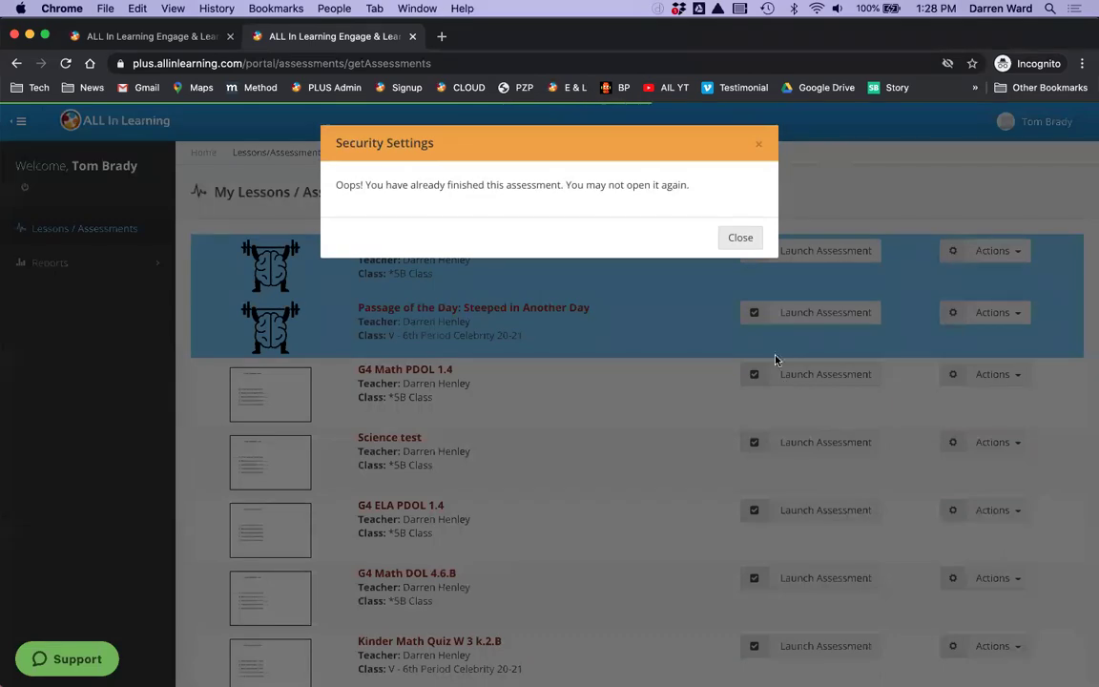
click(736, 240)
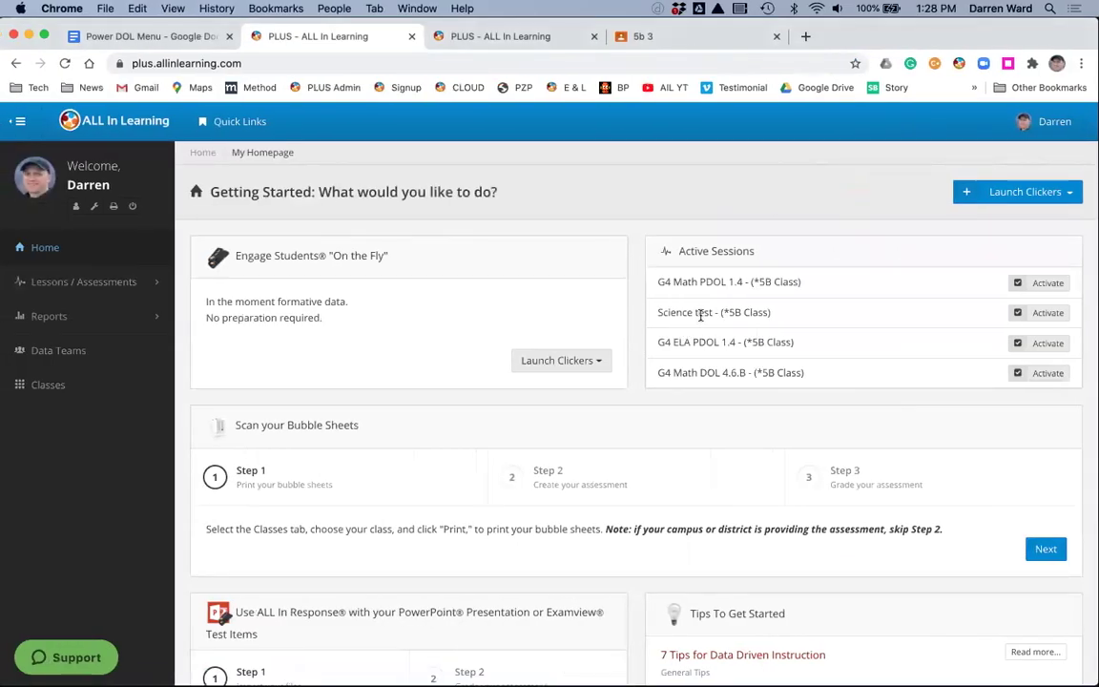
Step: Reopen the active G4 Math PDOL 1.4 session's live class scores
click(1047, 283)
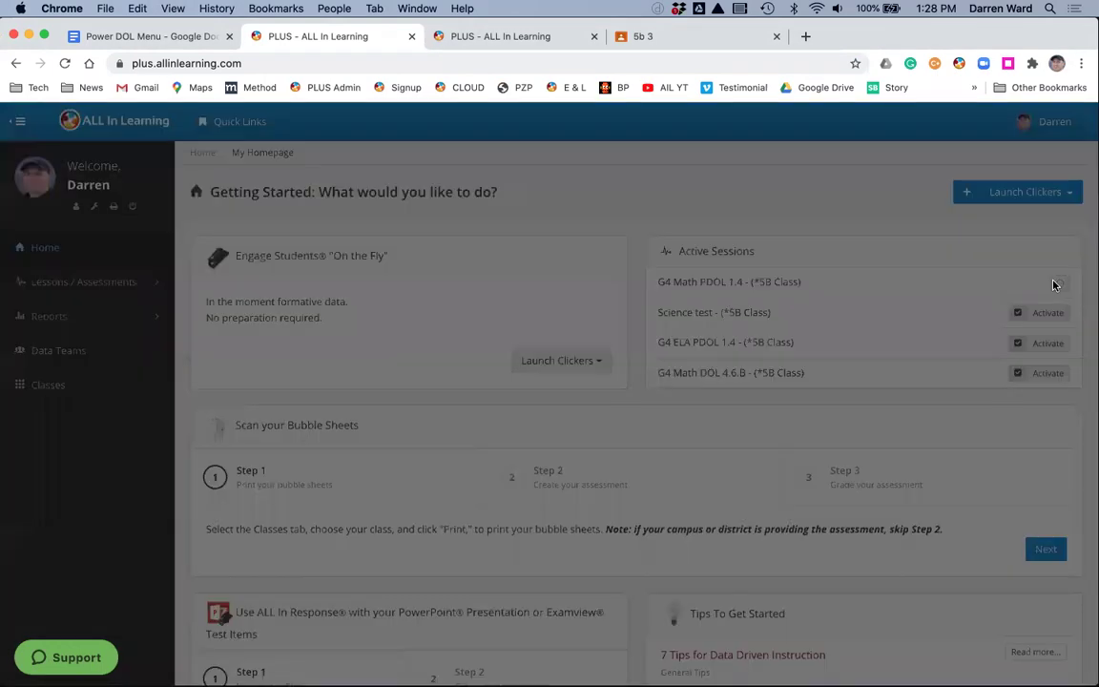
click(532, 305)
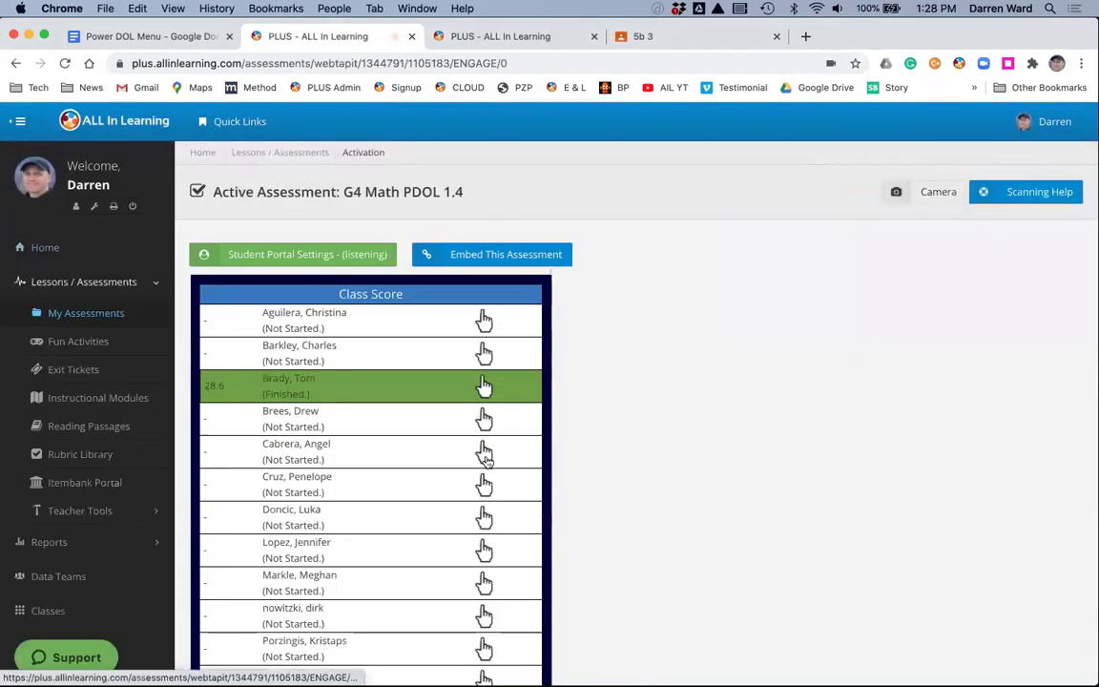
scroll(485, 448, down, 2)
scroll(486, 461, down, 1)
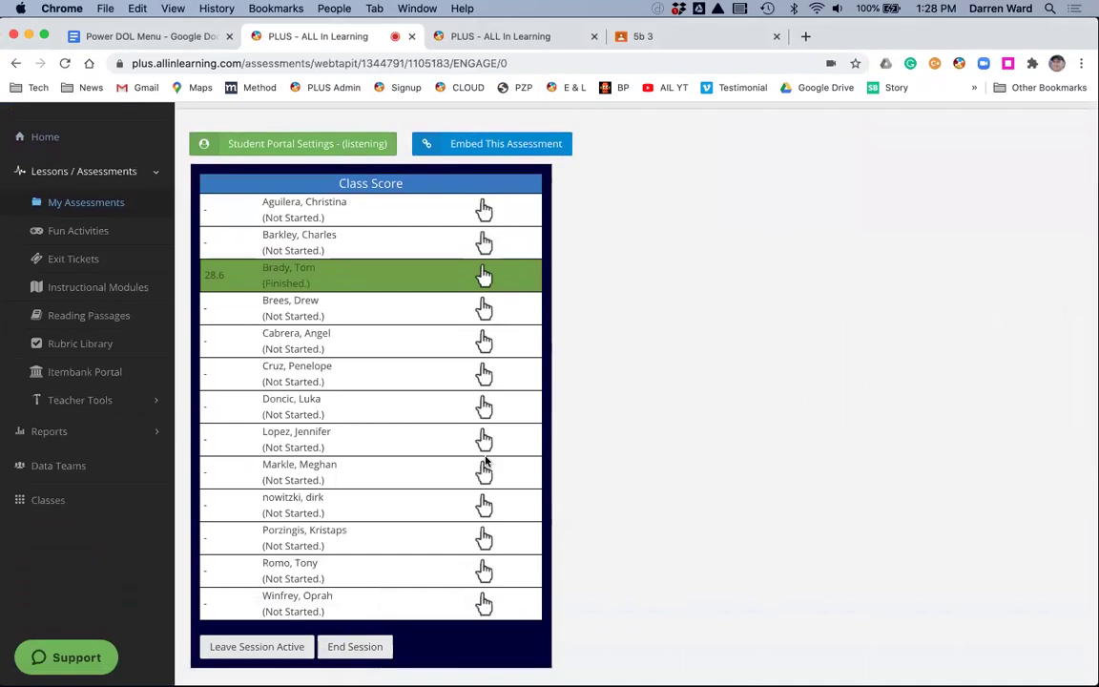
Step: End the session as a Sessions report without adding it to Progress Tracker
click(357, 649)
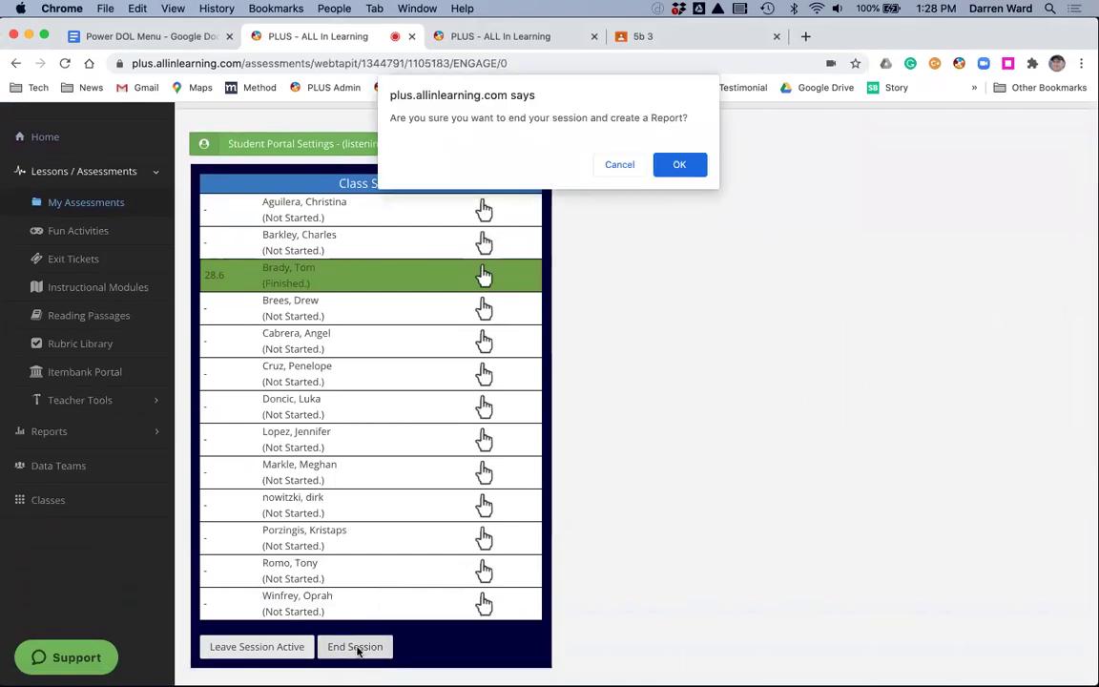
click(687, 164)
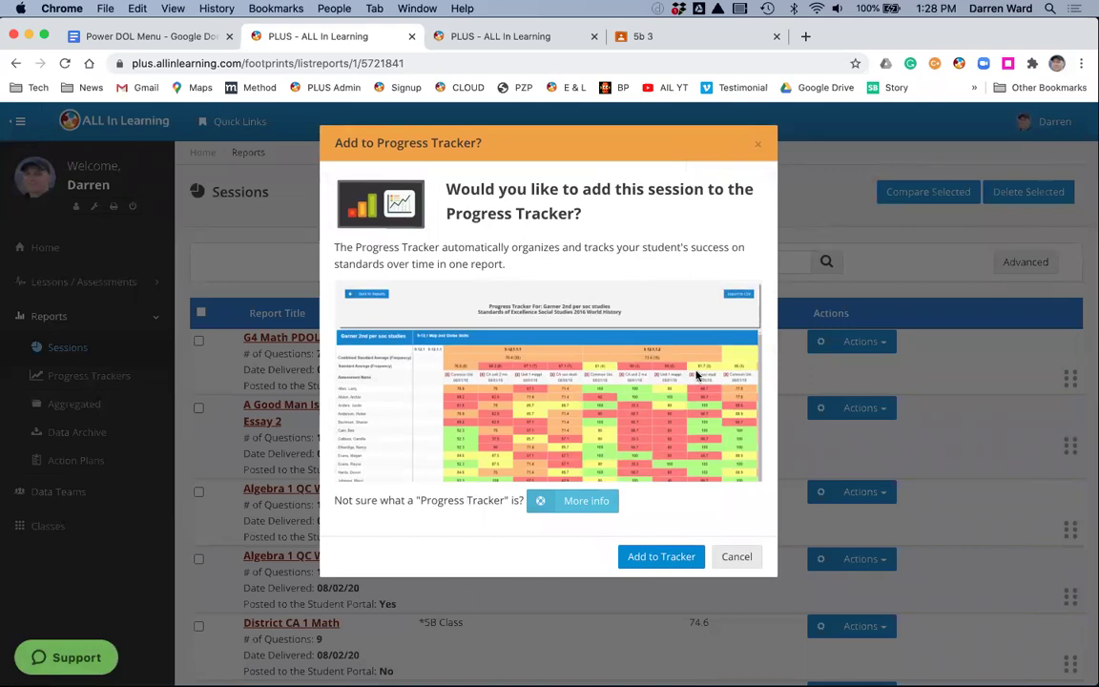
click(735, 558)
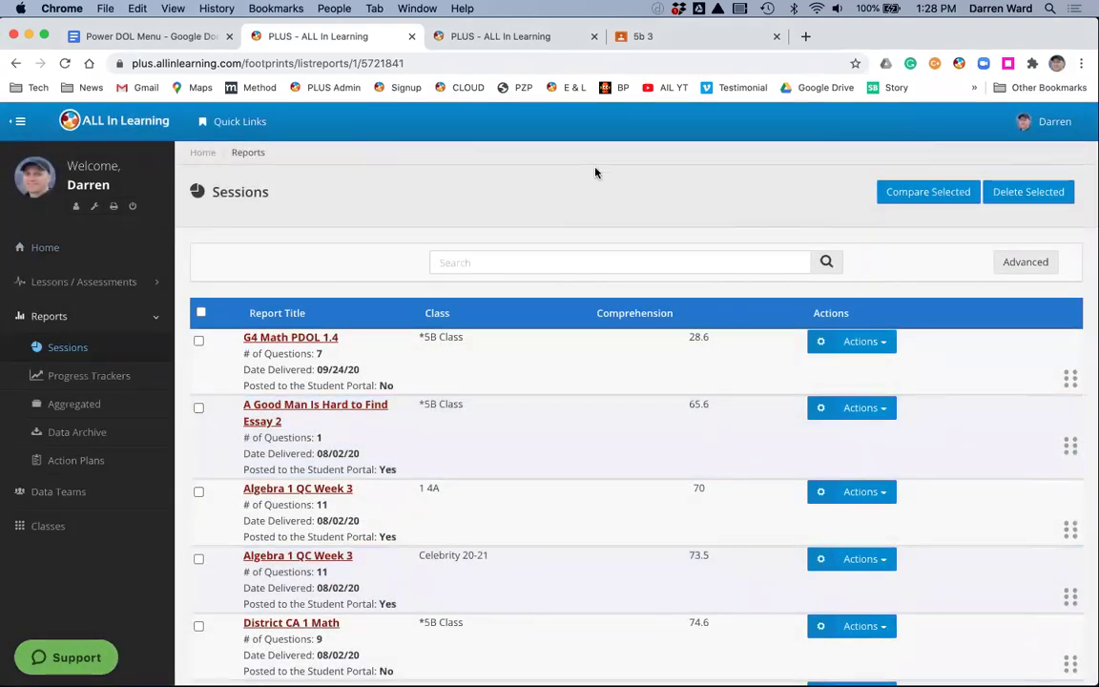
Step: Return to the Power DOL Menu Google Docs tab showing the Grade 3–5 links
click(176, 41)
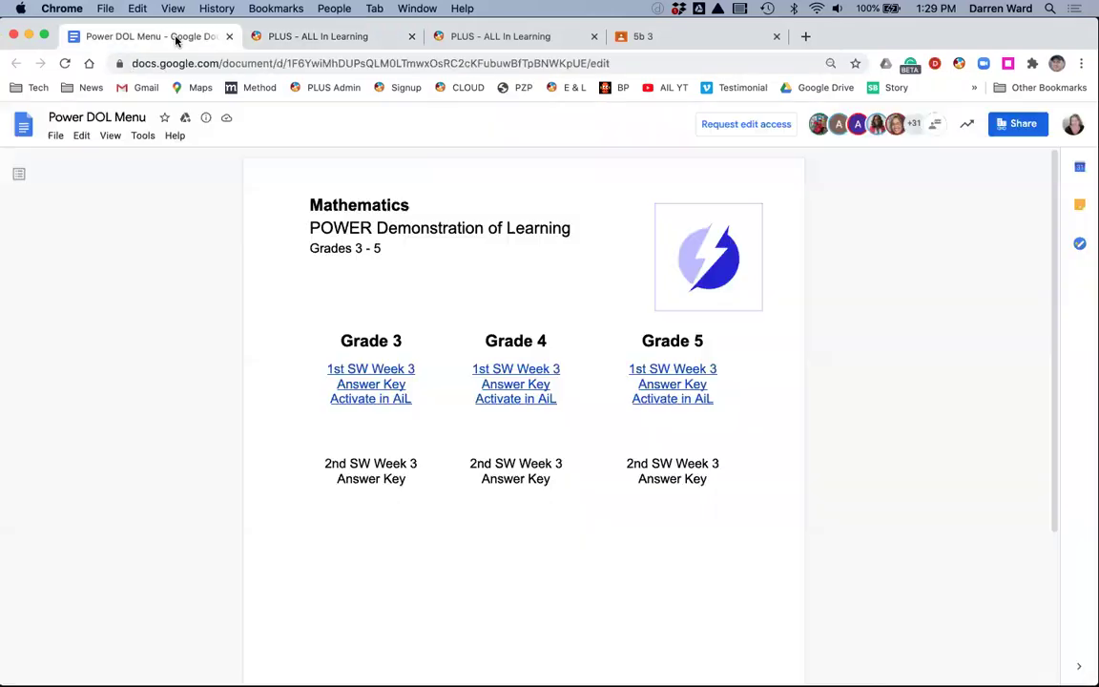